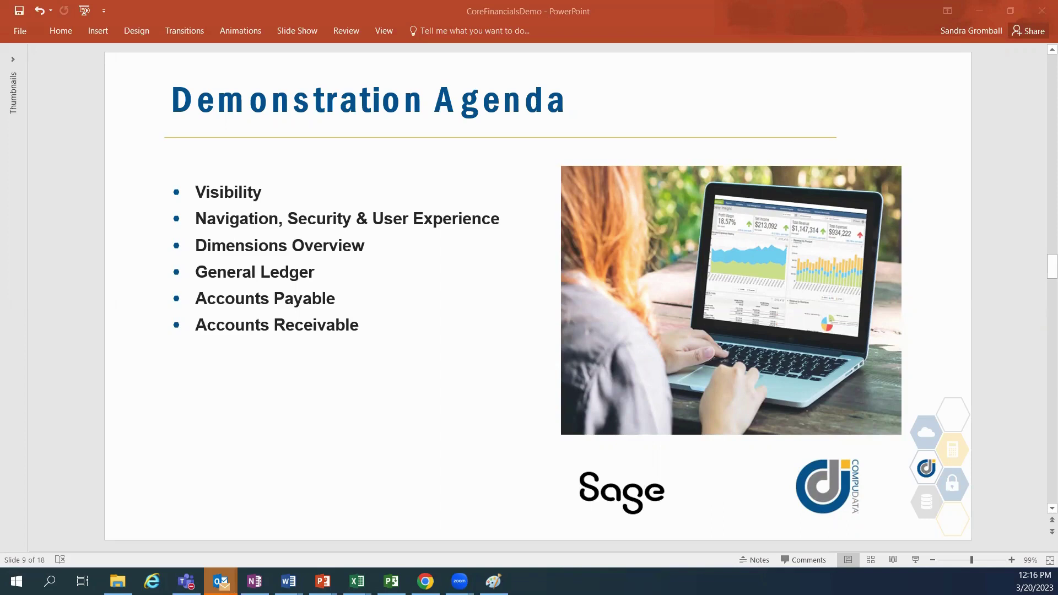
Step: Minimize PowerPoint to show the CompuData Financial Demo General dashboard in Chrome
click(974, 10)
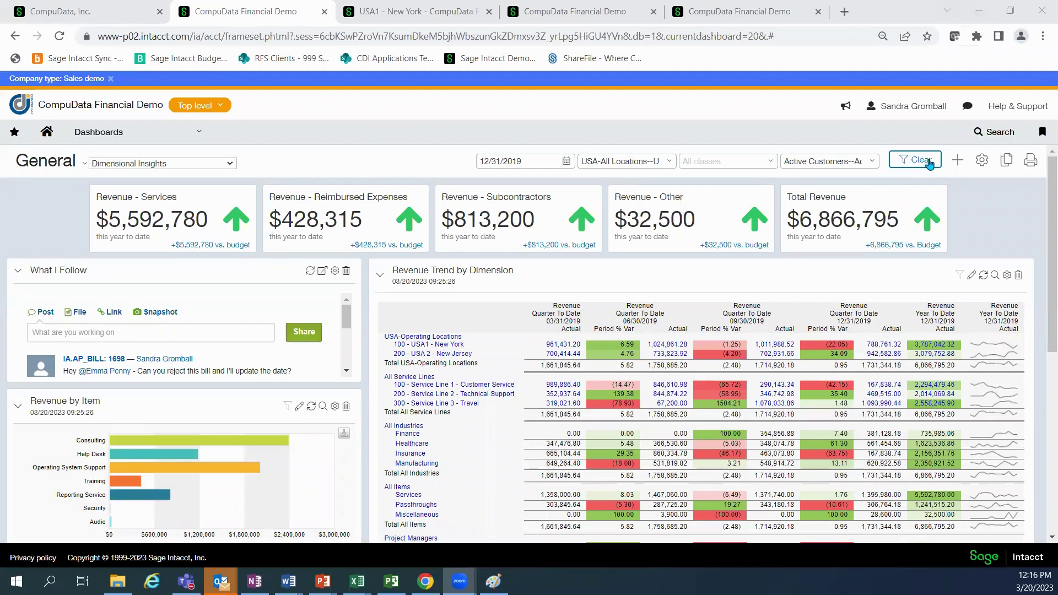
click(929, 164)
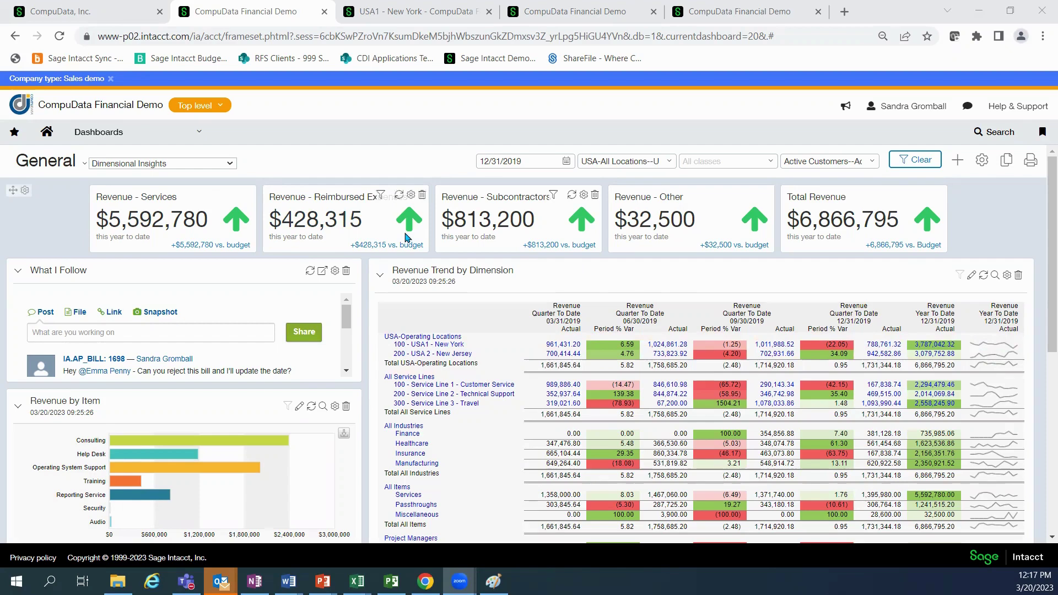
Step: Switch the dashboard entity from Top level to 100--USA1 - New York
click(222, 107)
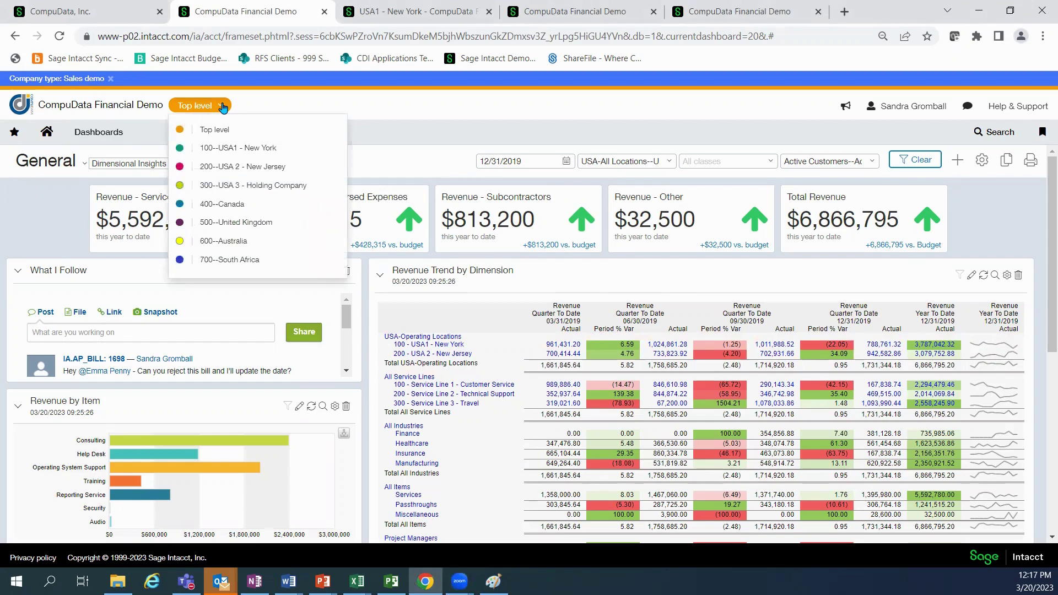
click(223, 148)
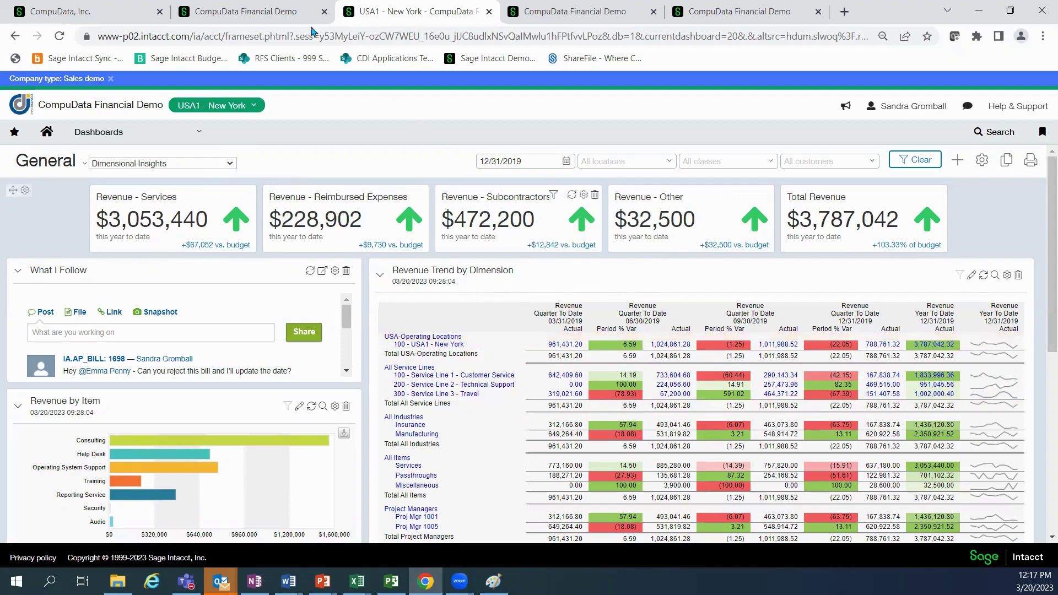
Step: Return to the Top level dashboard in the second tab, showing $6,866,795 total revenue
click(272, 11)
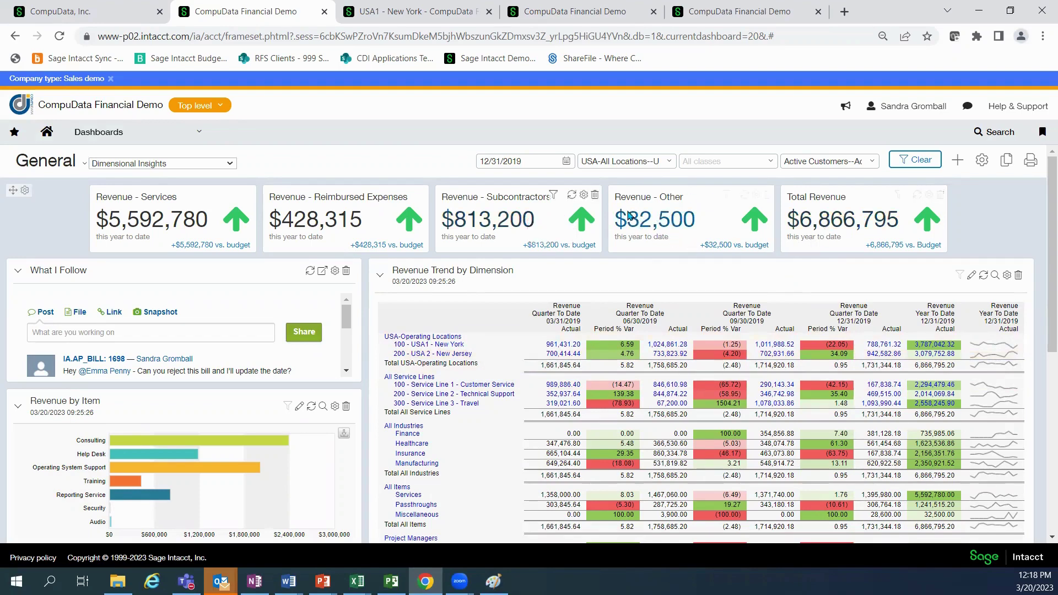
click(653, 223)
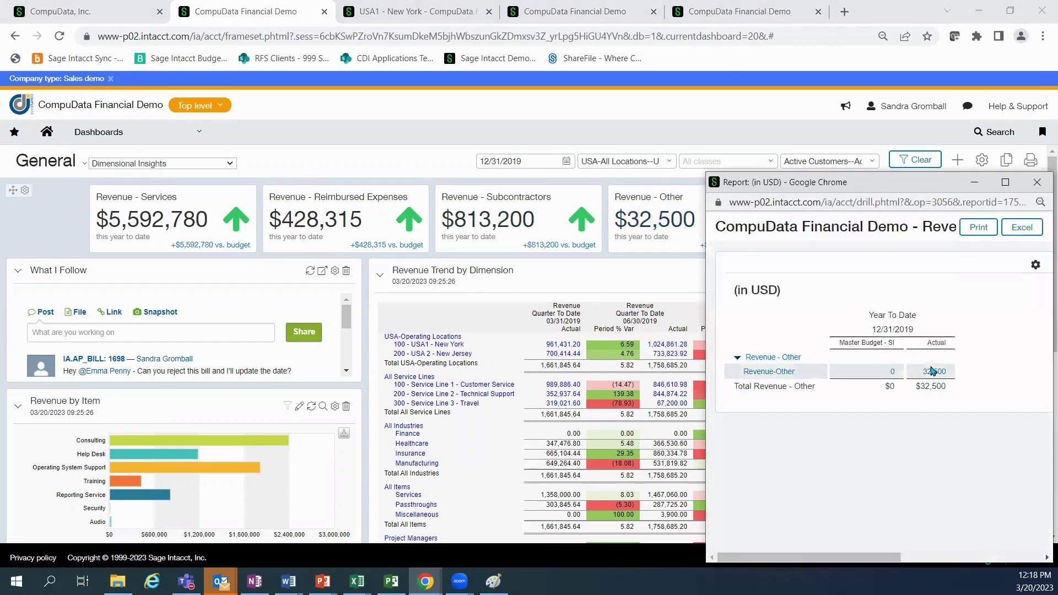
click(930, 371)
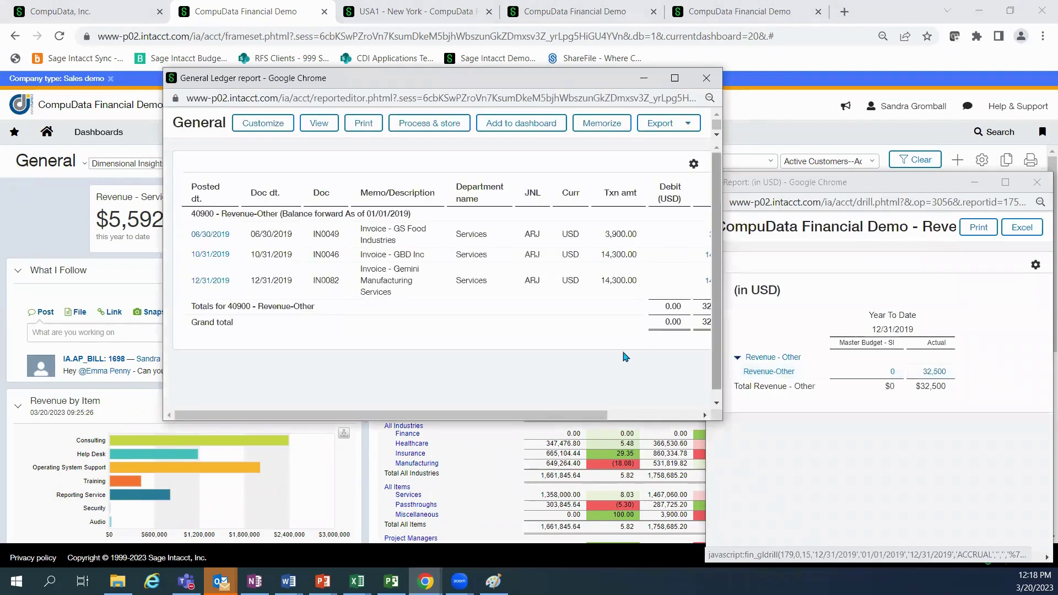
drag(386, 414, 480, 414)
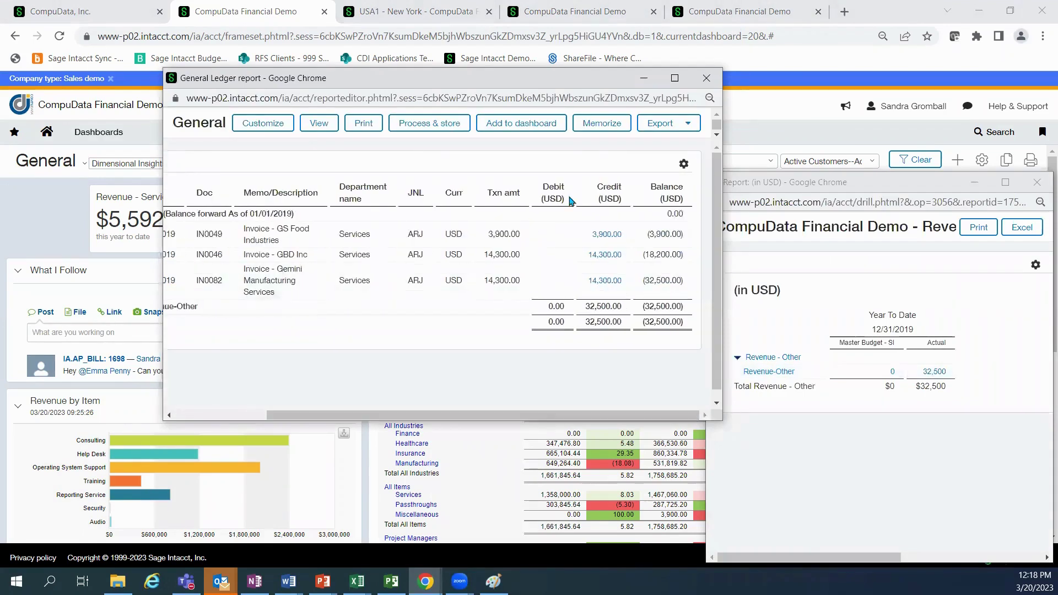
click(604, 235)
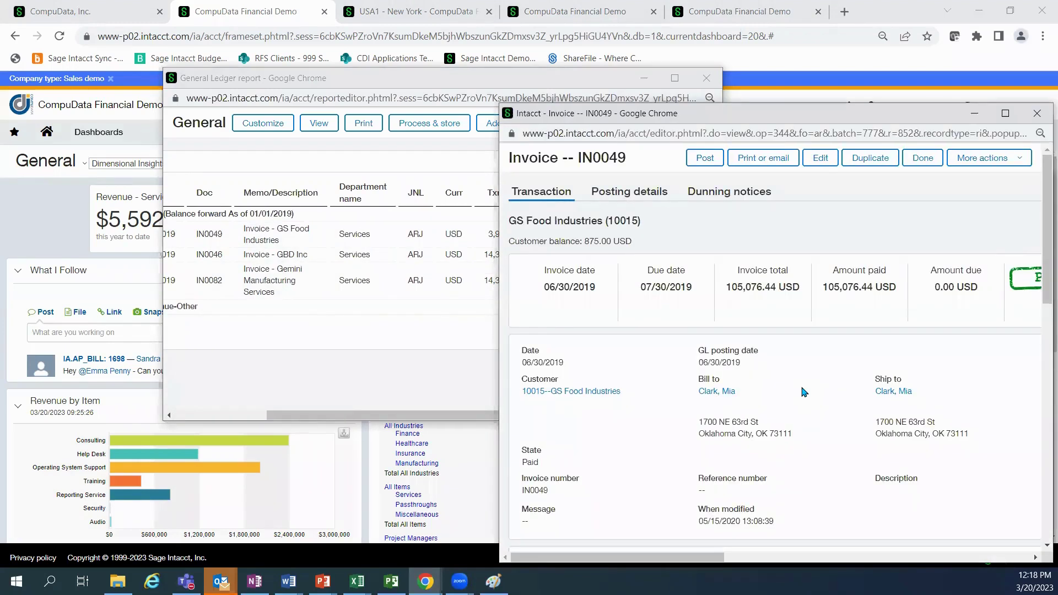
click(1036, 113)
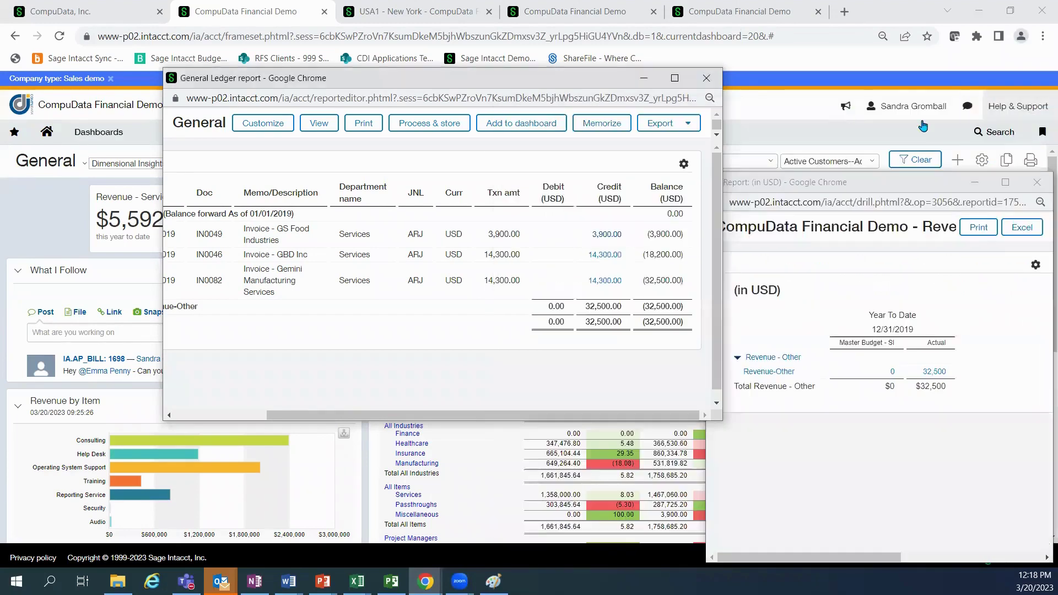
click(706, 79)
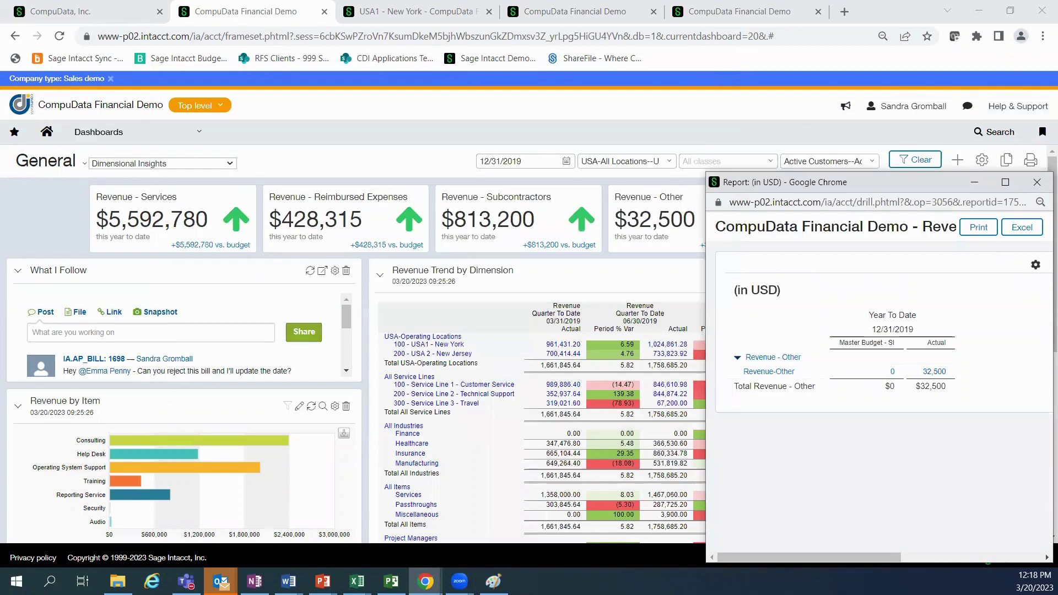
click(1036, 181)
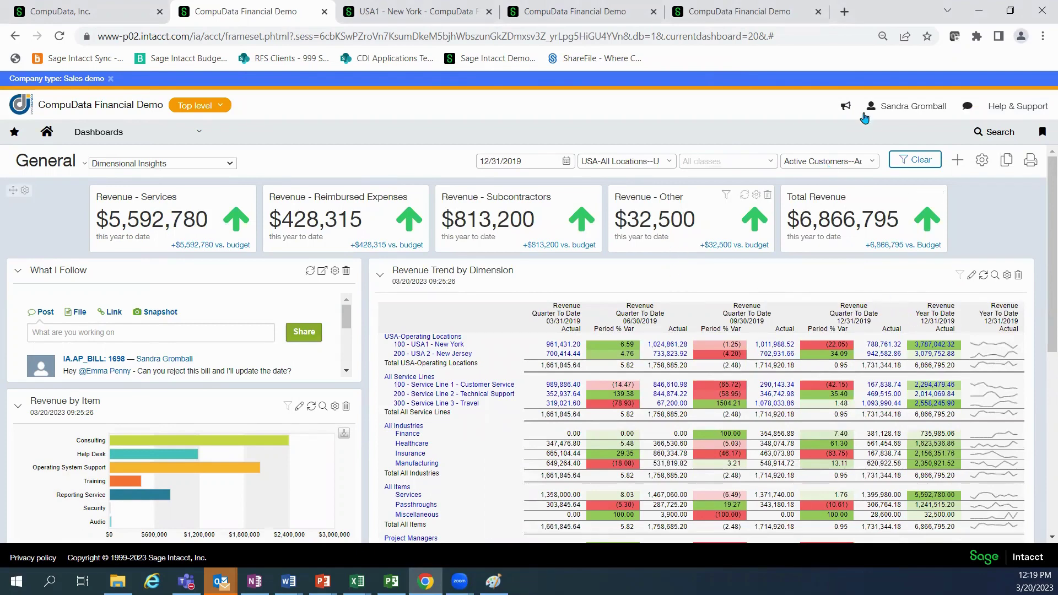
Step: Browse the Accounts Payable All and Setup function lists, then switch to the employee's dashboard tab
click(167, 128)
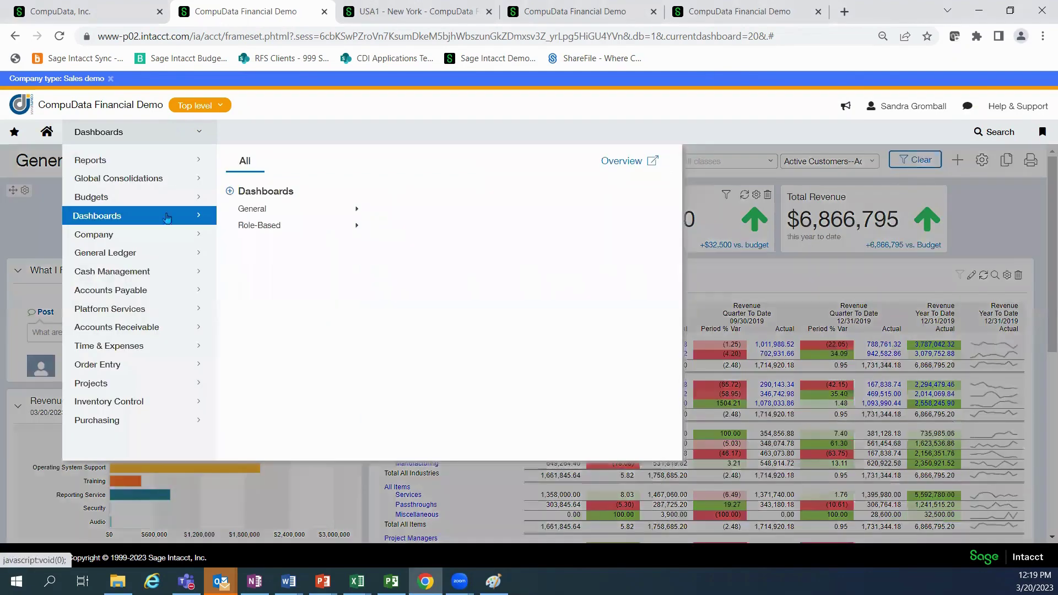
mouse_move(174, 295)
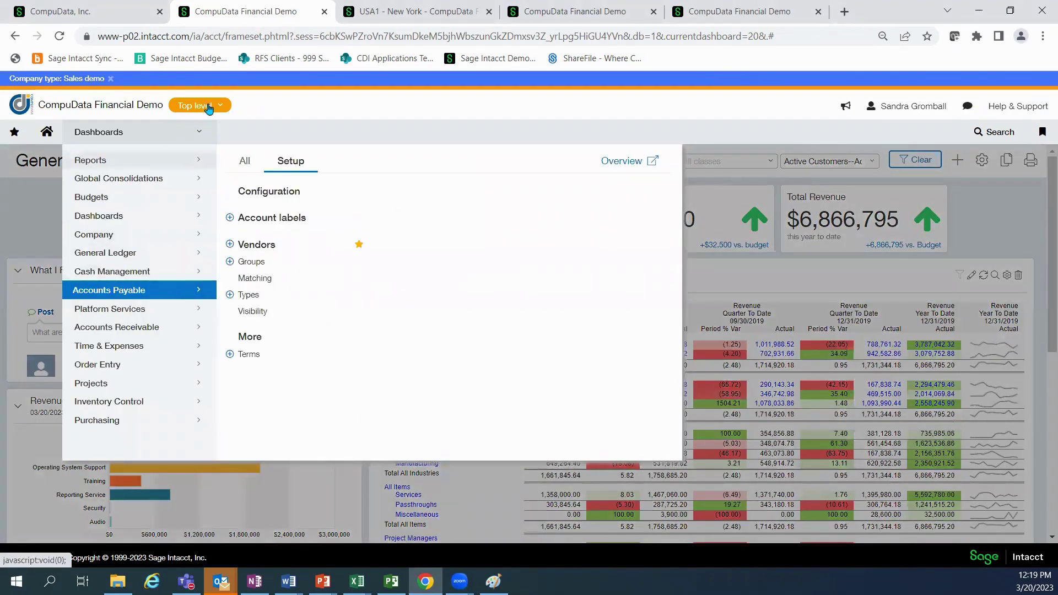
click(244, 164)
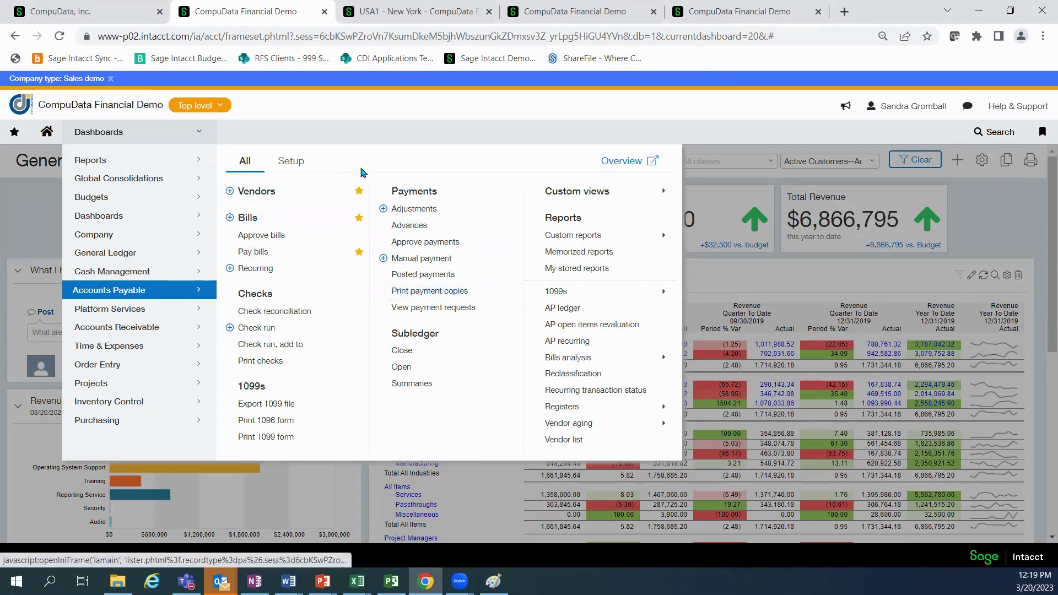
click(298, 161)
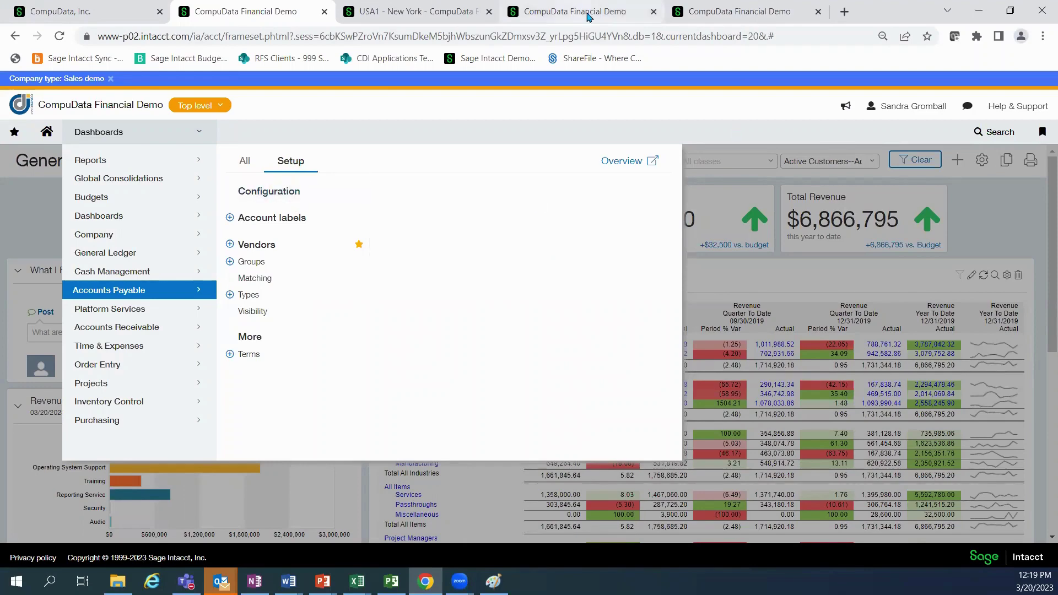
click(743, 12)
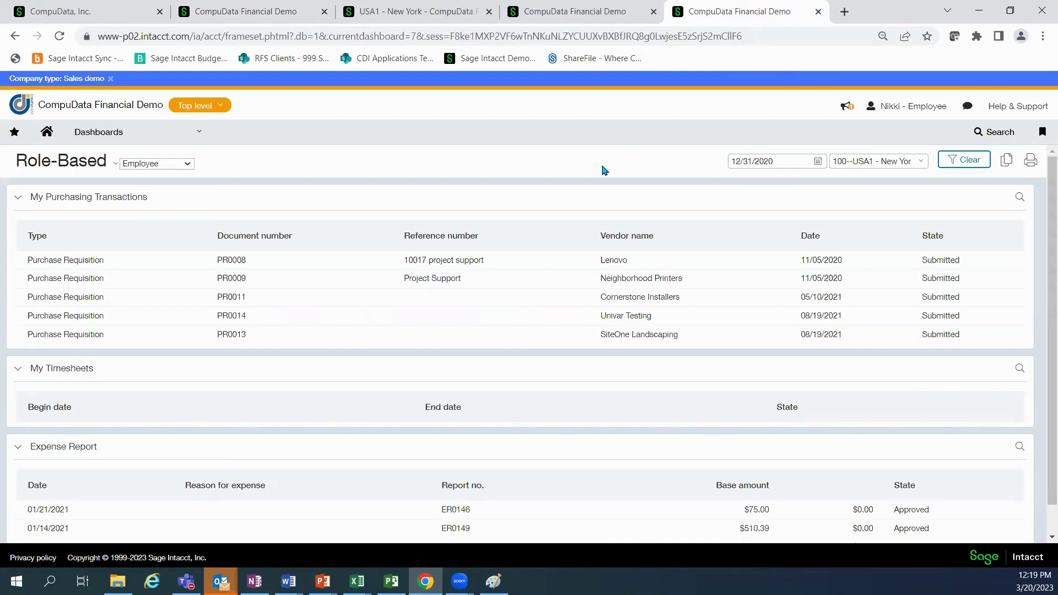
Step: Compare the Controller and Employee dashboards and review the employee's limited entity and module access
click(551, 15)
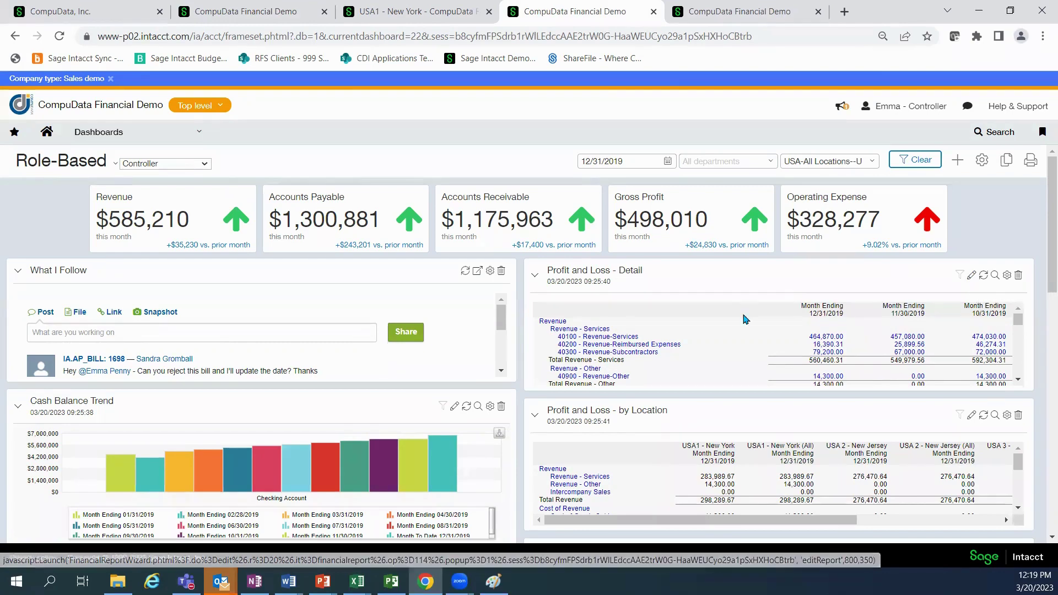
click(712, 14)
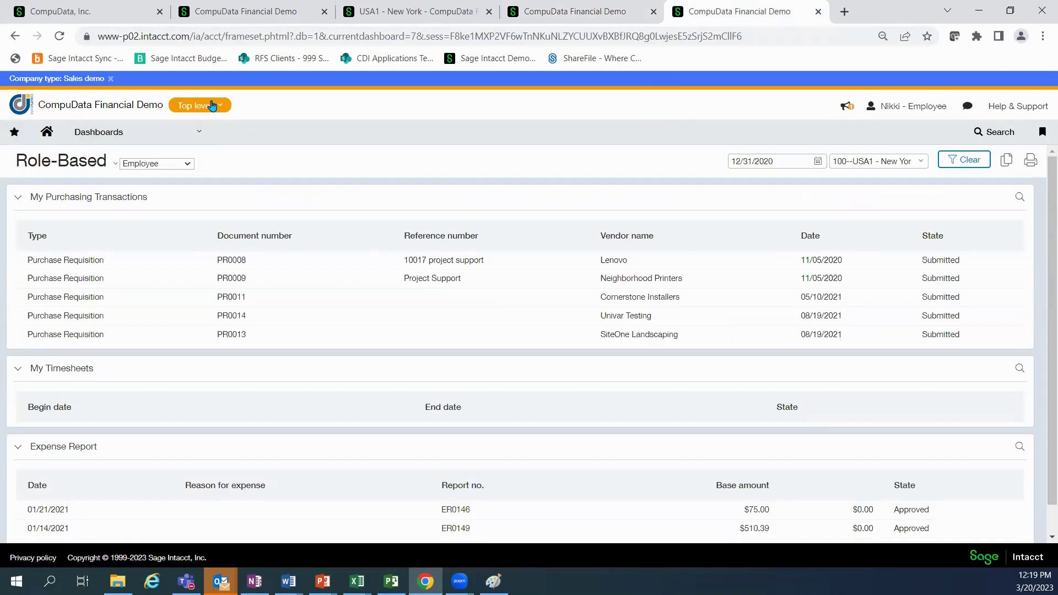
click(212, 105)
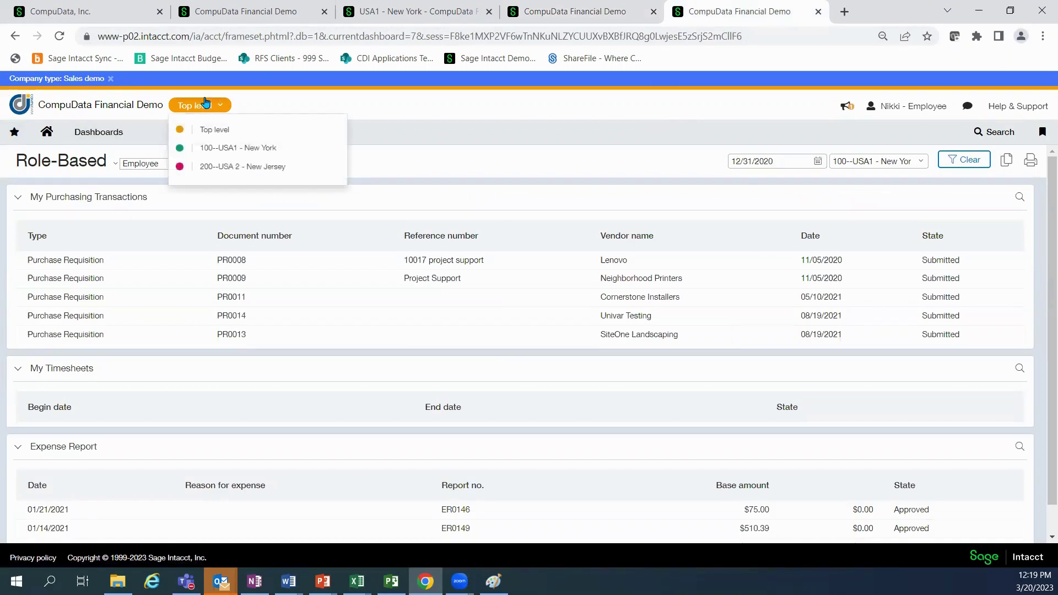
click(138, 141)
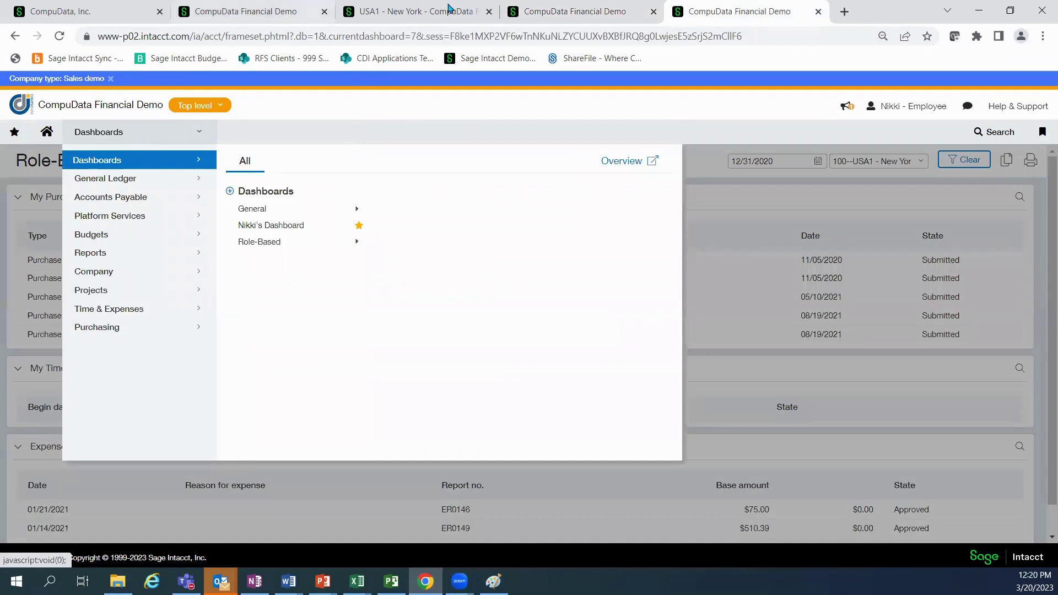
Step: On the Controller's dashboard, show the Accounts Payable functions for vendors, bills and payments
click(538, 12)
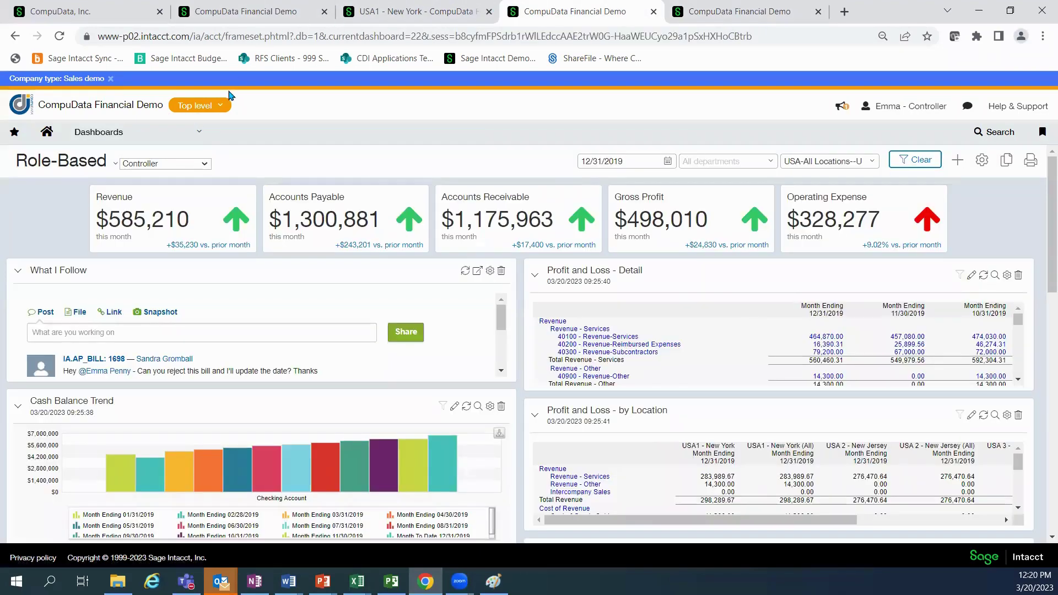
click(204, 133)
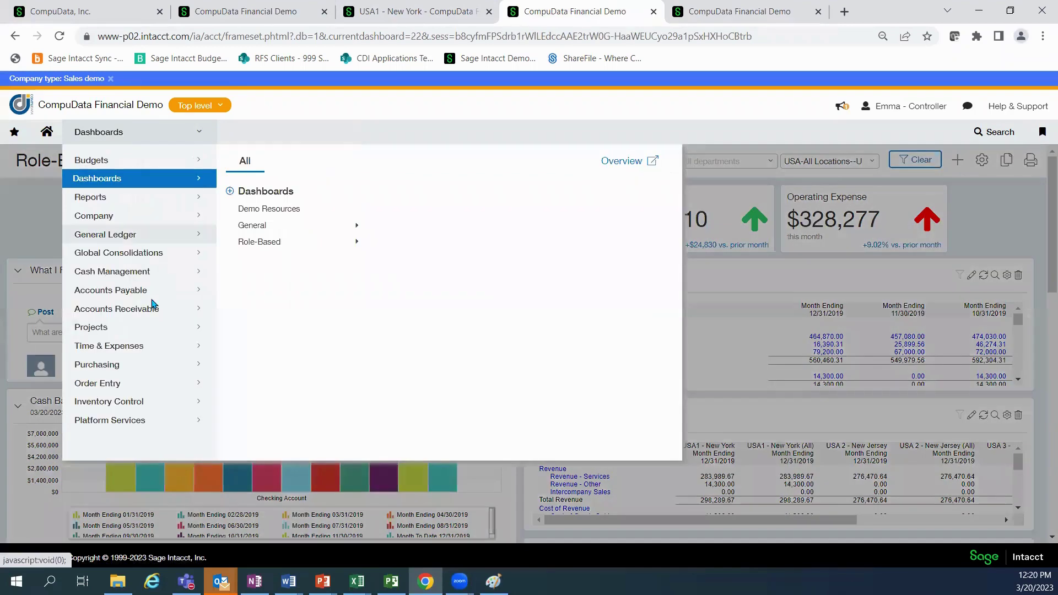
click(154, 289)
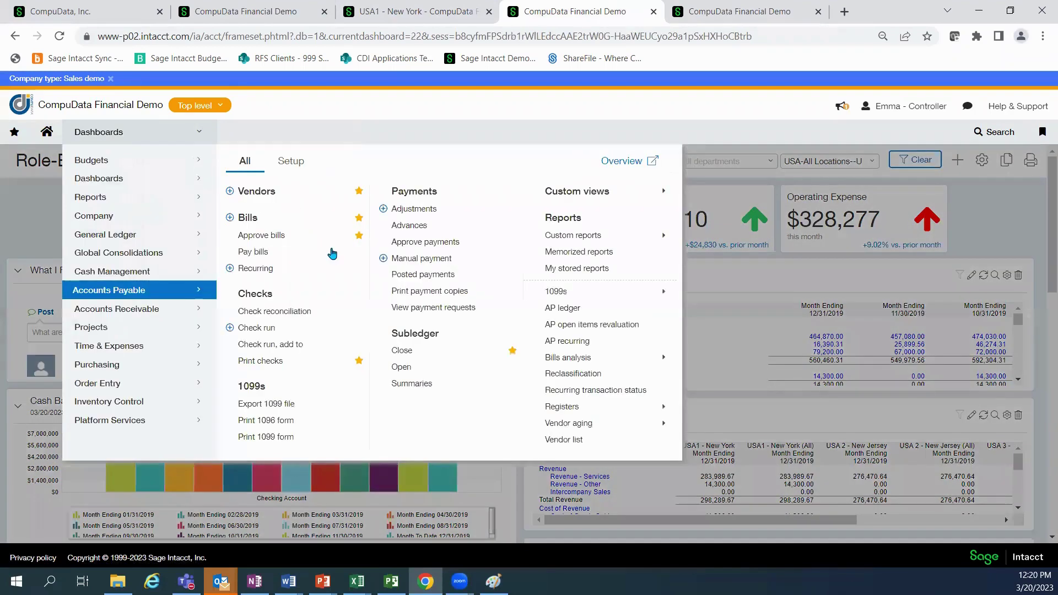
Step: Open the Accounts Payable overview page, then return to the employee's dashboard in the fifth tab
click(617, 166)
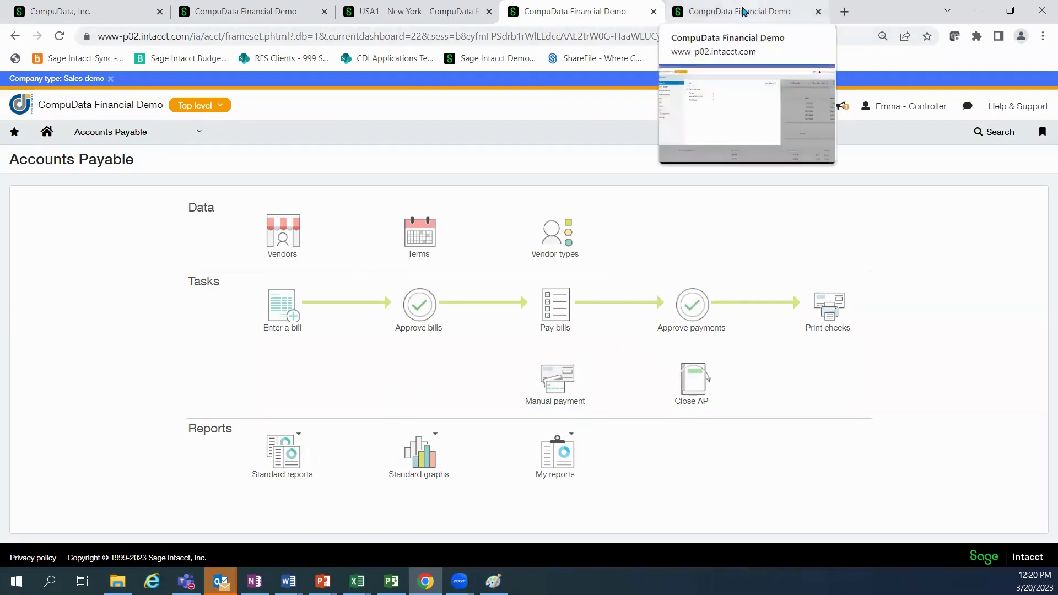
click(767, 14)
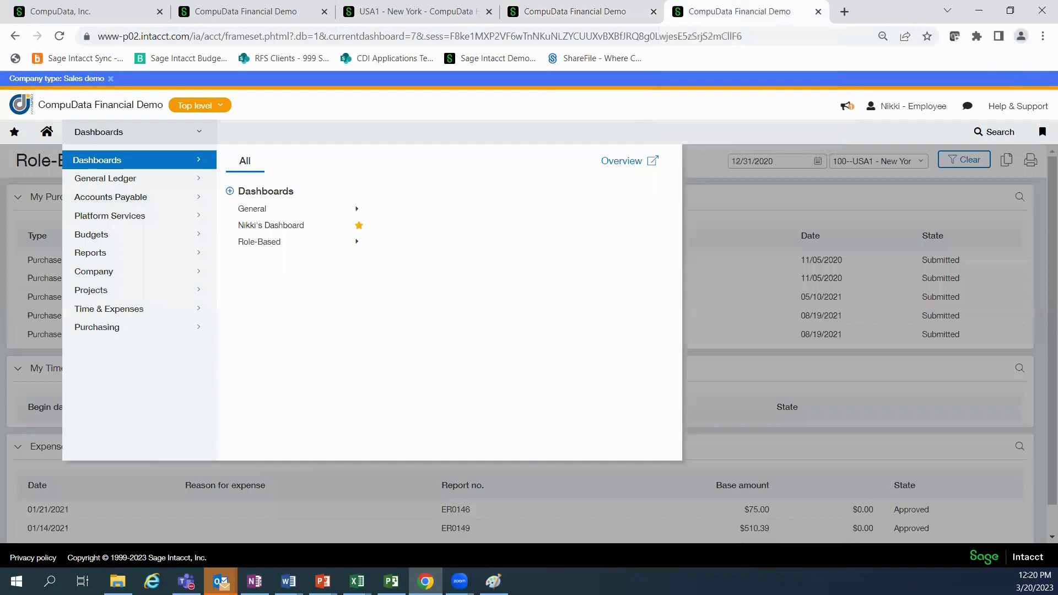
Step: Open the bookmarked Purchasing Overview page, then return to the admin's dashboard in the second tab
click(1042, 132)
click(973, 218)
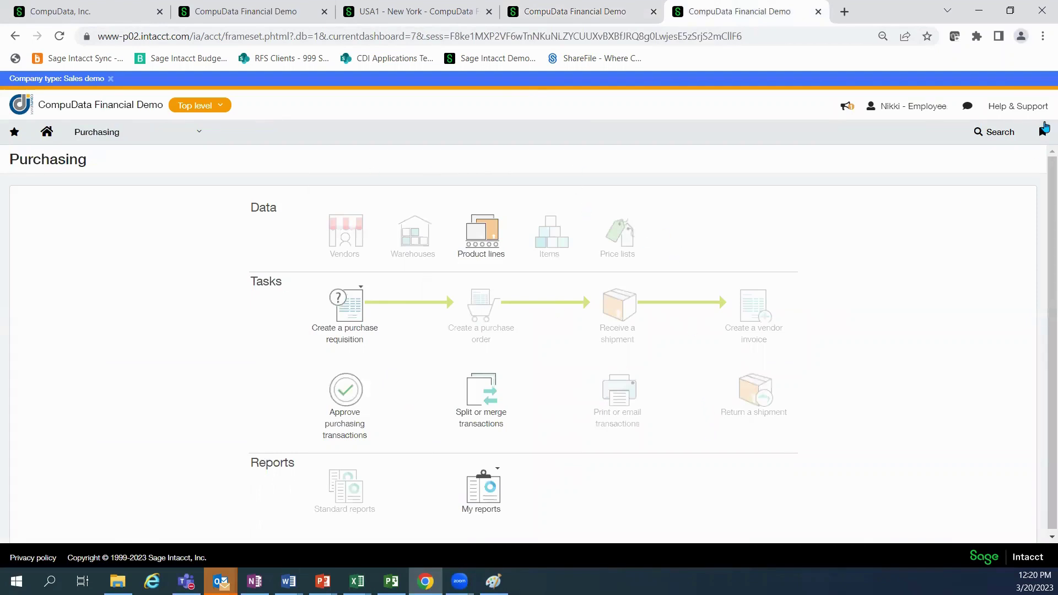
click(1043, 133)
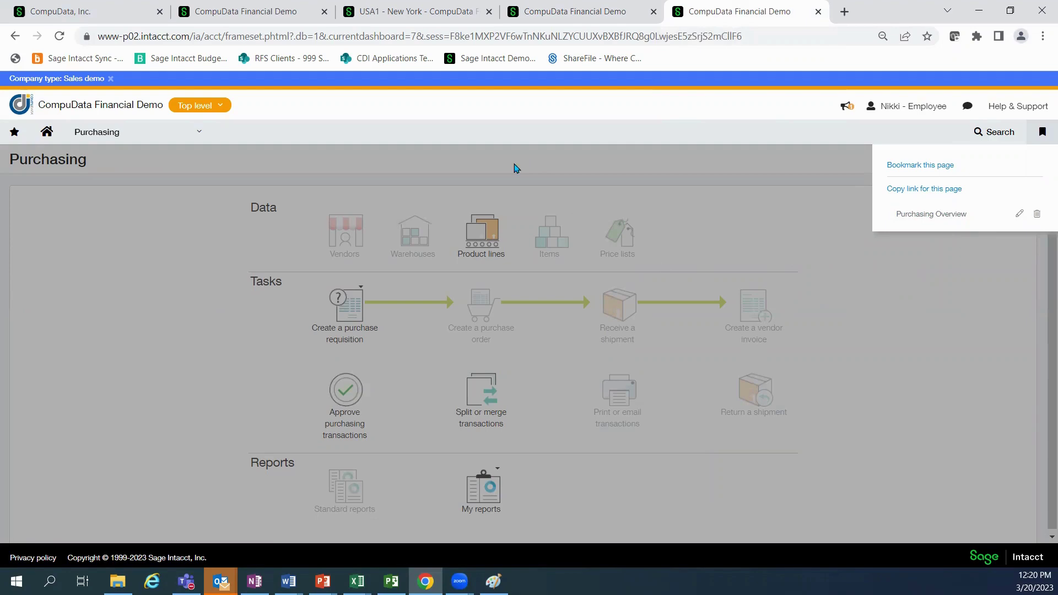
click(284, 14)
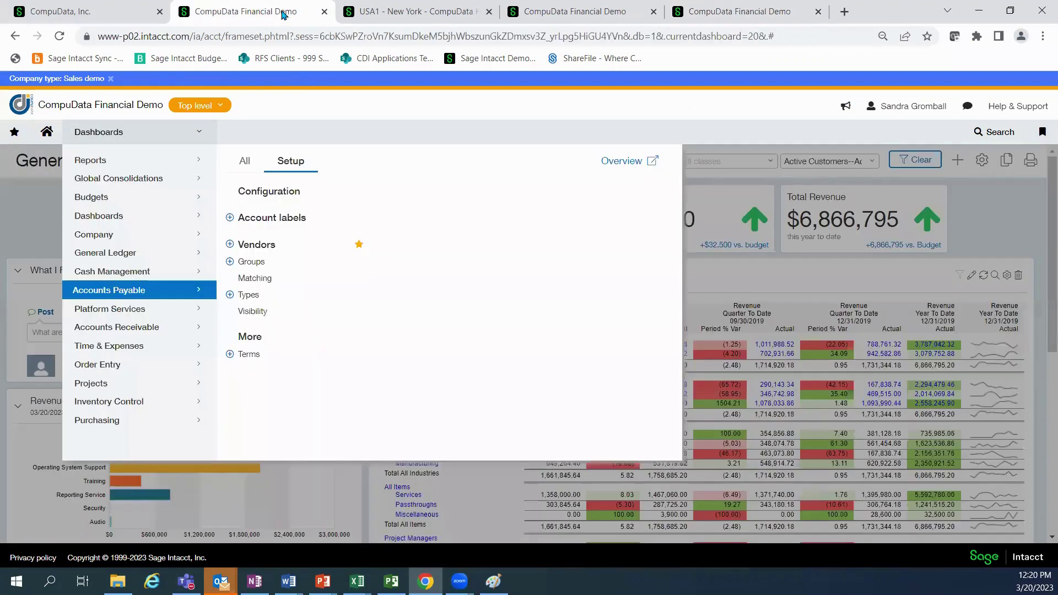
Step: Star Vendors under Accounts Payable All, then open General Ledger Accounts from favourites
click(248, 167)
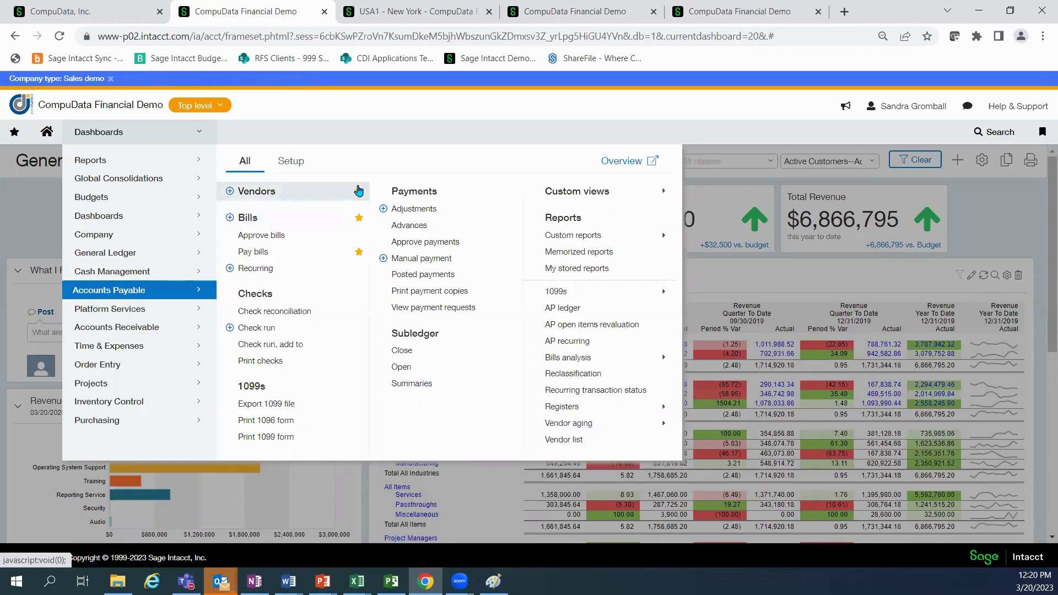
click(359, 191)
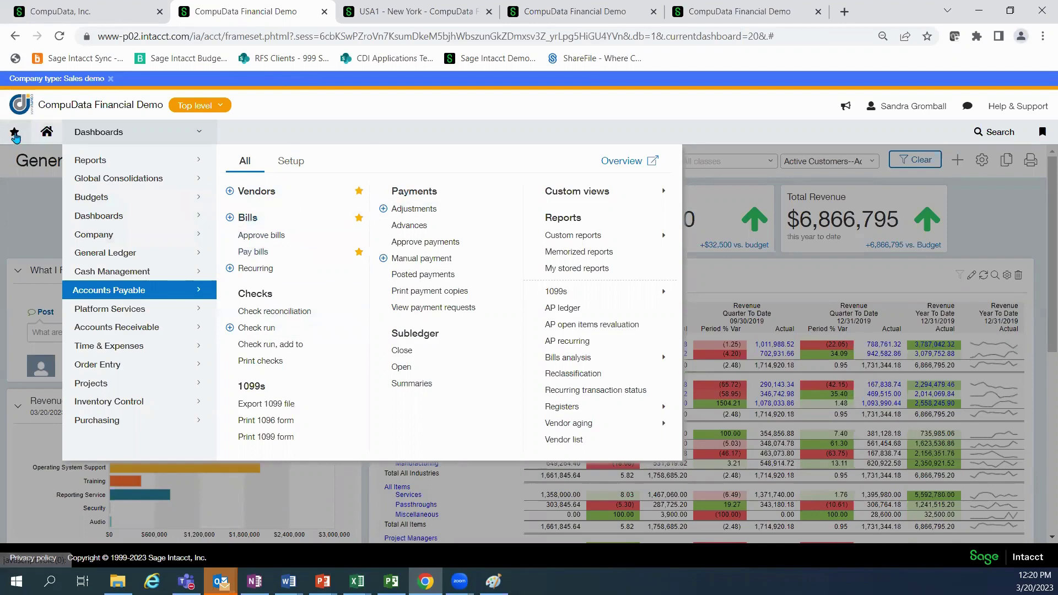
mouse_move(15, 136)
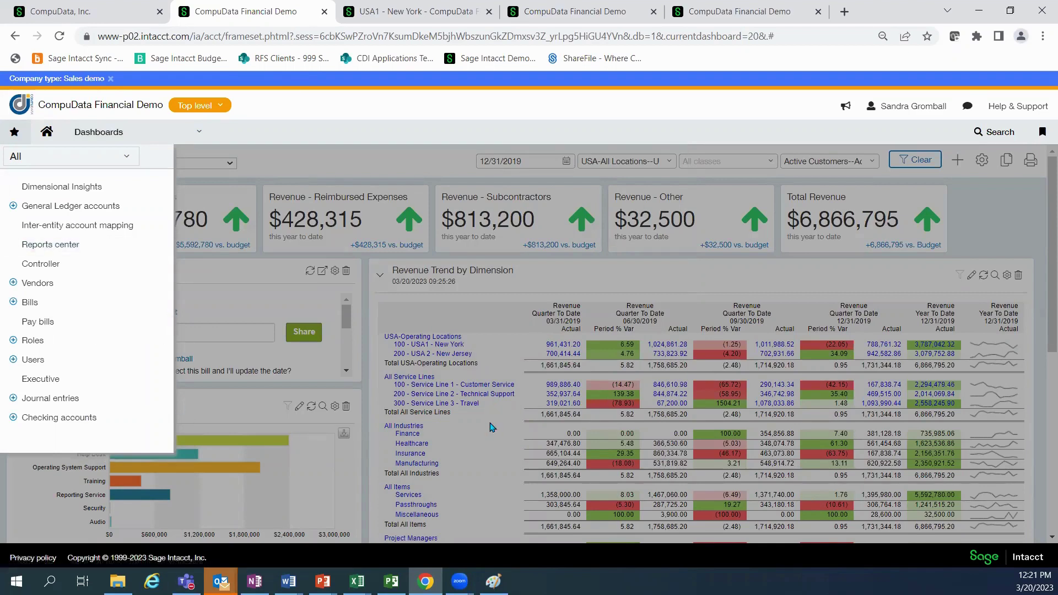
click(59, 207)
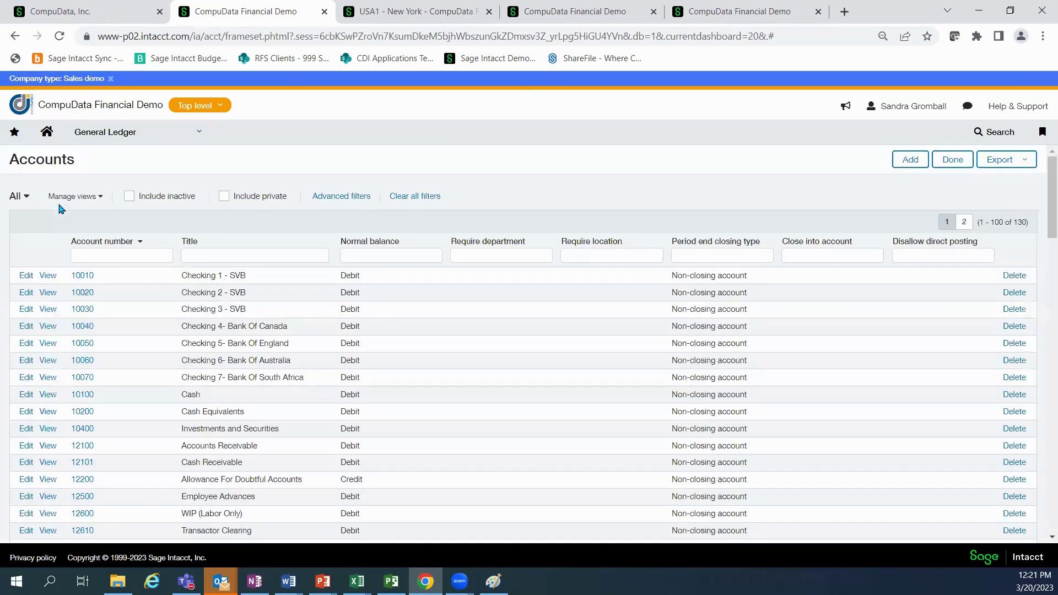
Step: Open account 10200 Cash Equivalents for editing, leaving QuickStart category as Cash and Cash Equivalents
click(31, 414)
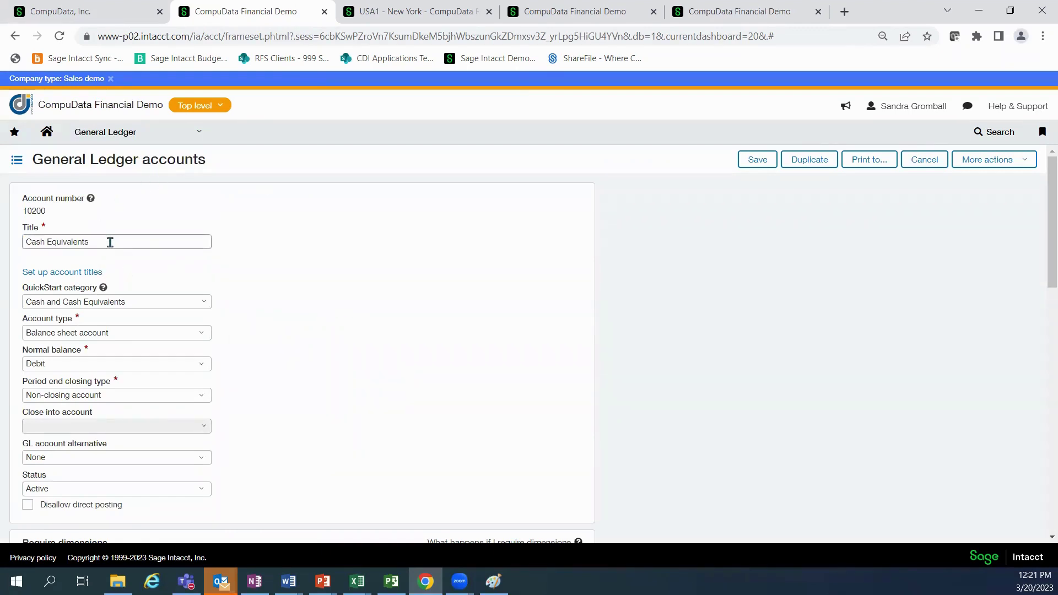
click(205, 309)
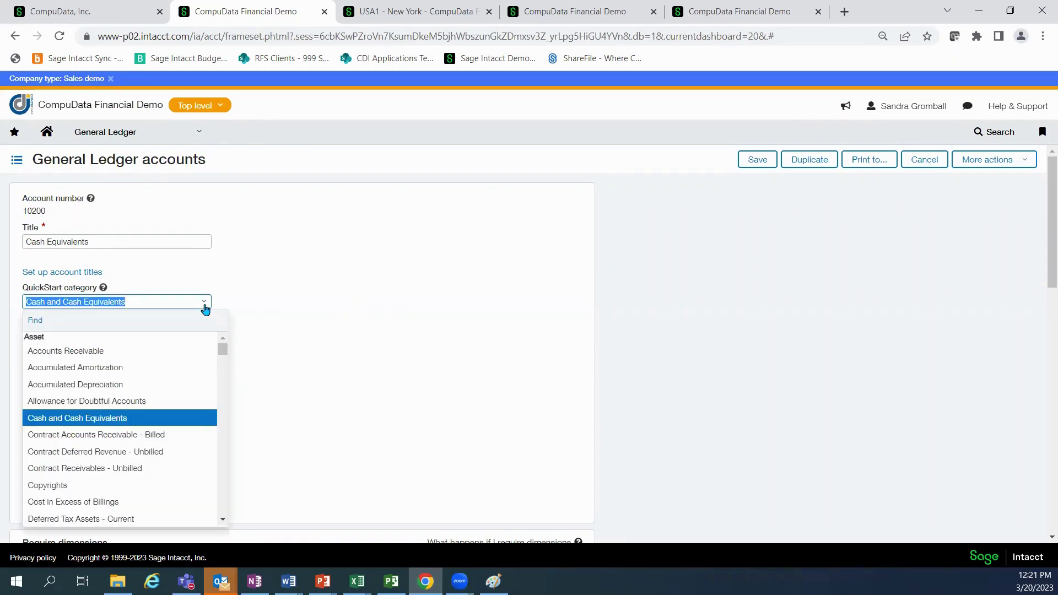
click(392, 334)
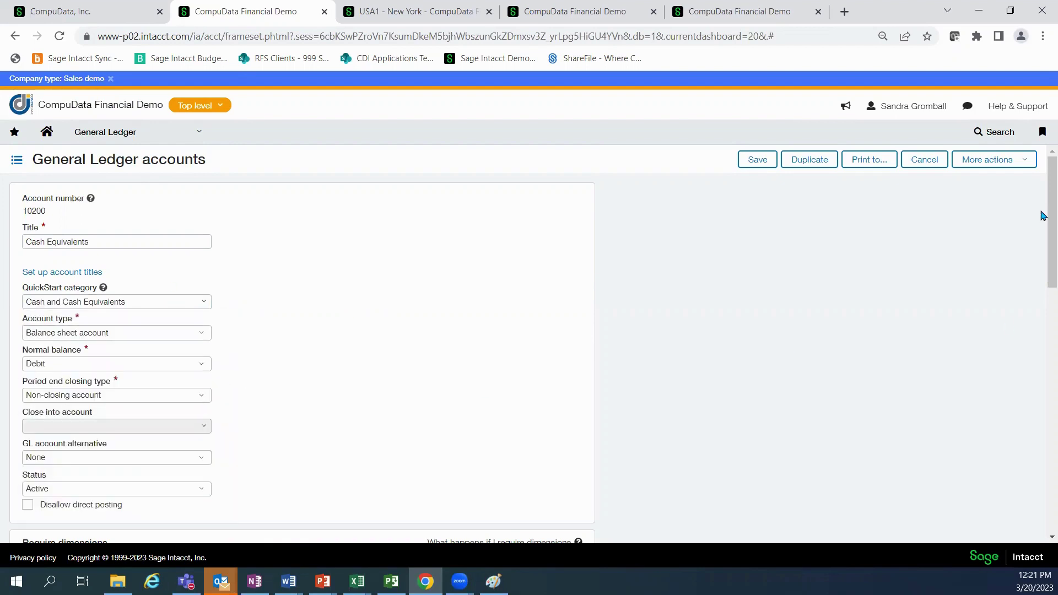
Step: Try requiring Department and Location dimensions on account 10200, then cancel the edit
drag(1043, 215, 1043, 296)
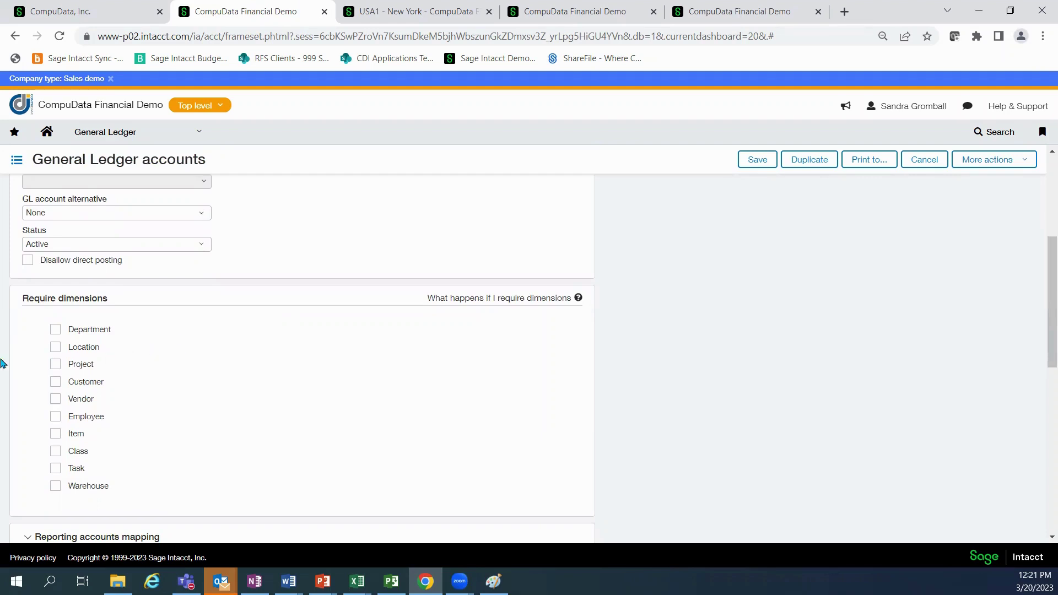
click(64, 331)
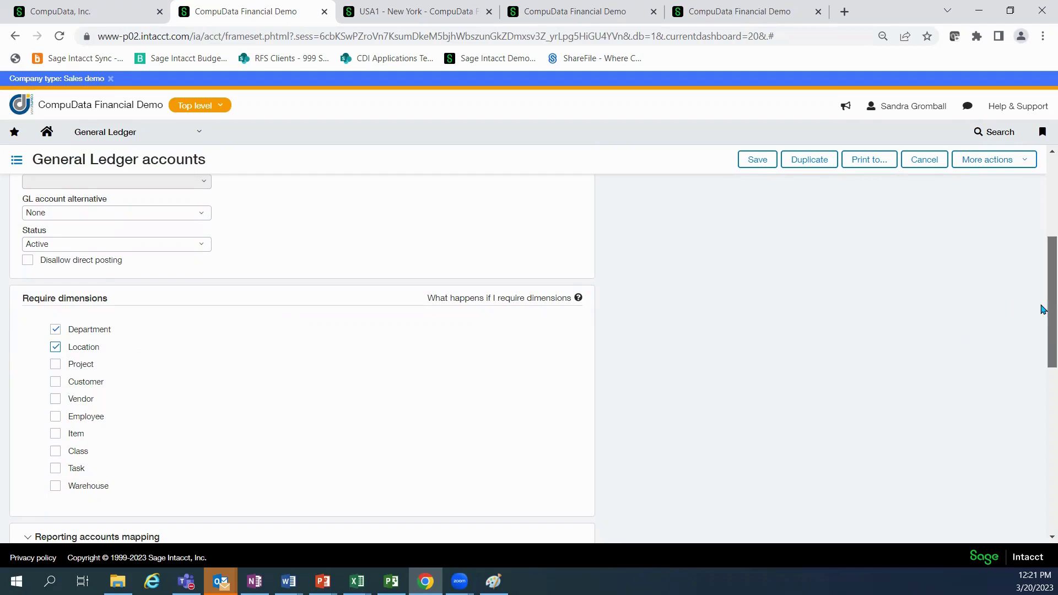
drag(1043, 310, 1042, 432)
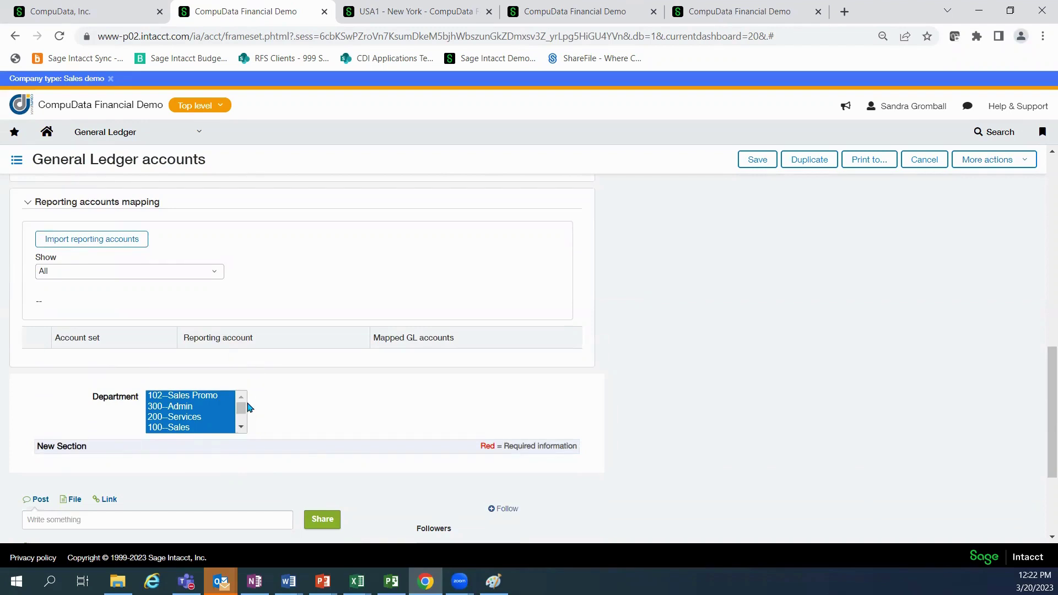
click(909, 158)
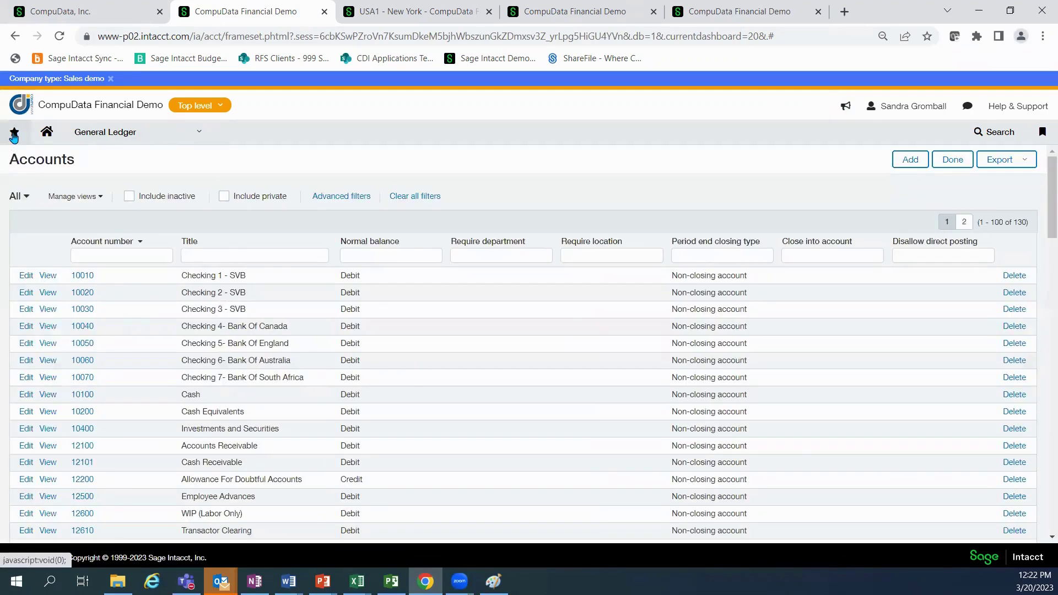
Step: Go to the Accounts Payable Bills list and cancel a bill upload set to location 100--USA1 - New York
click(14, 134)
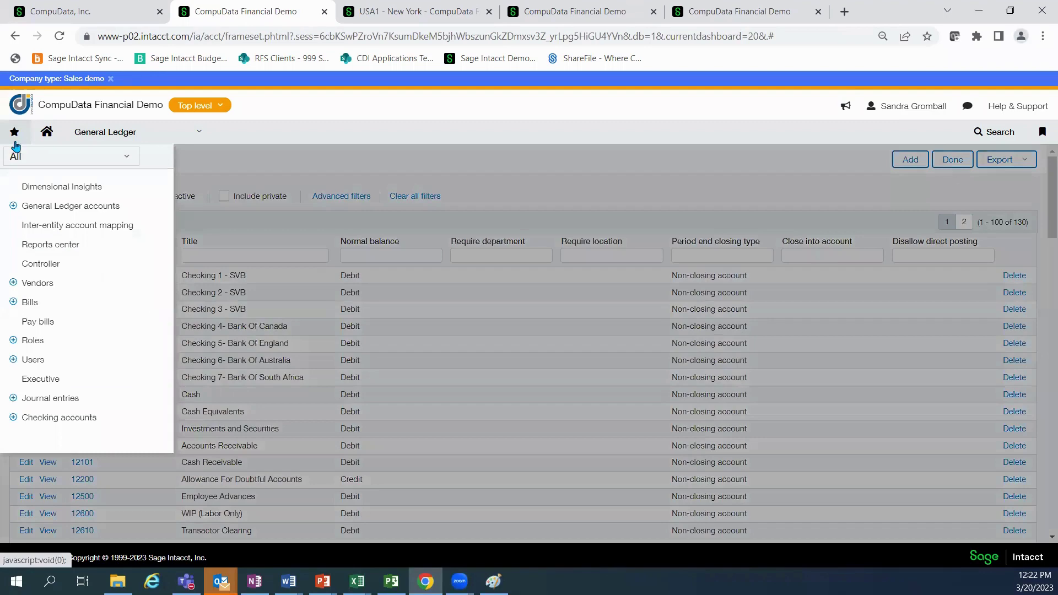
click(34, 301)
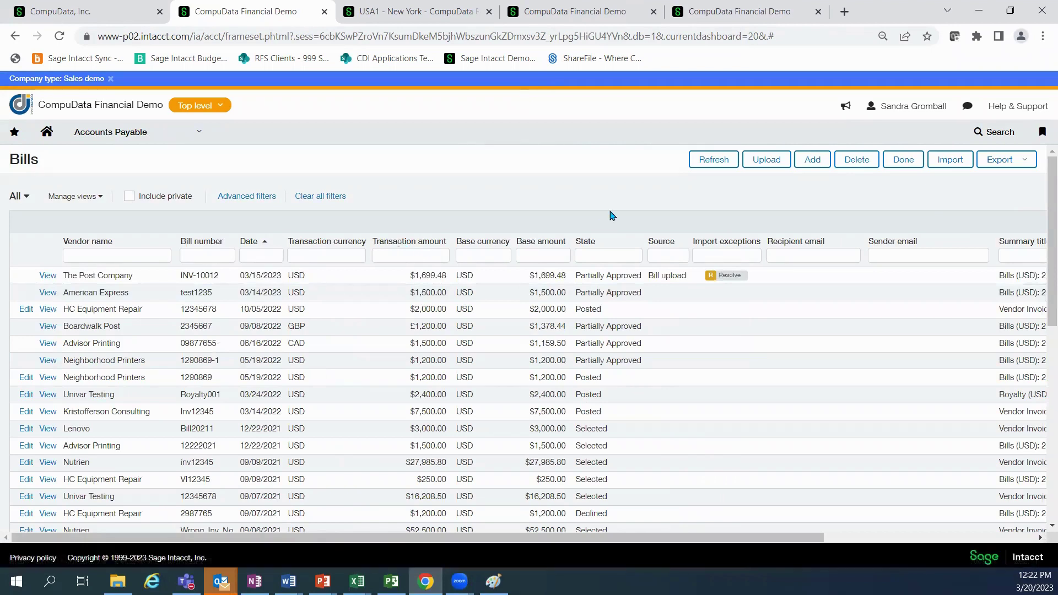
click(766, 159)
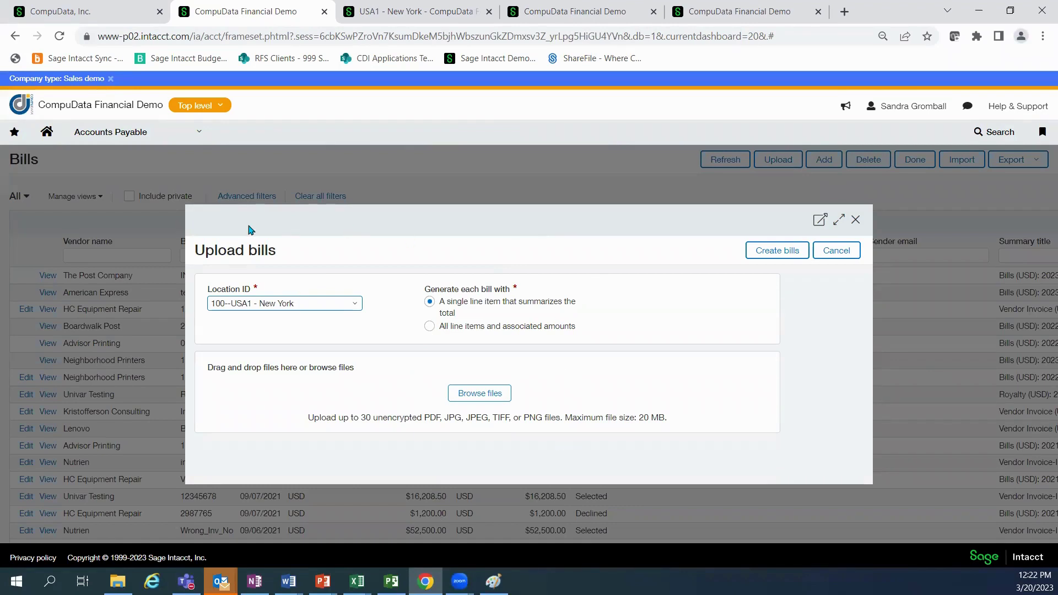
click(355, 303)
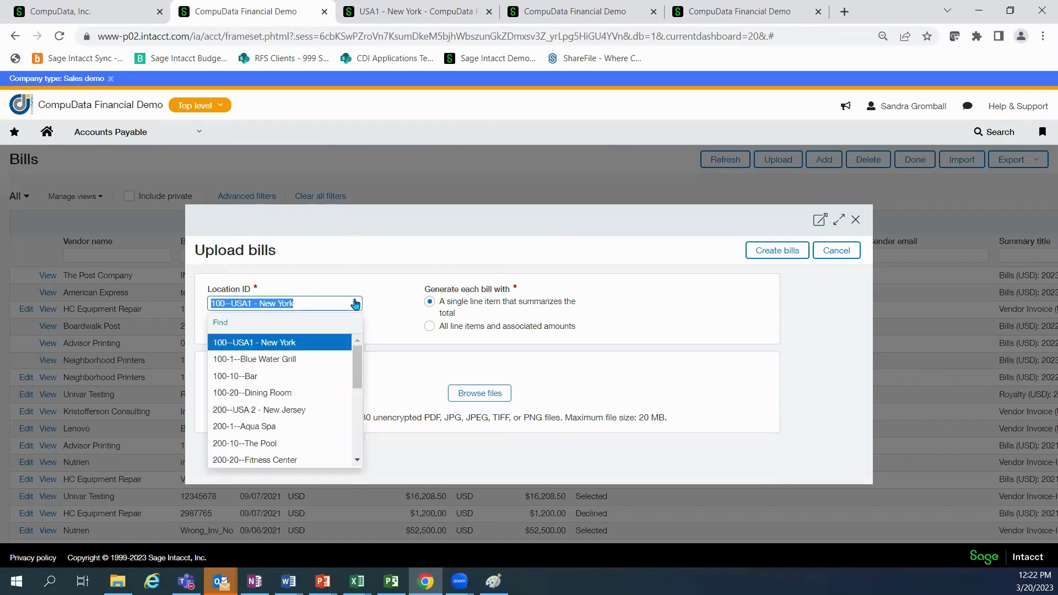
click(354, 303)
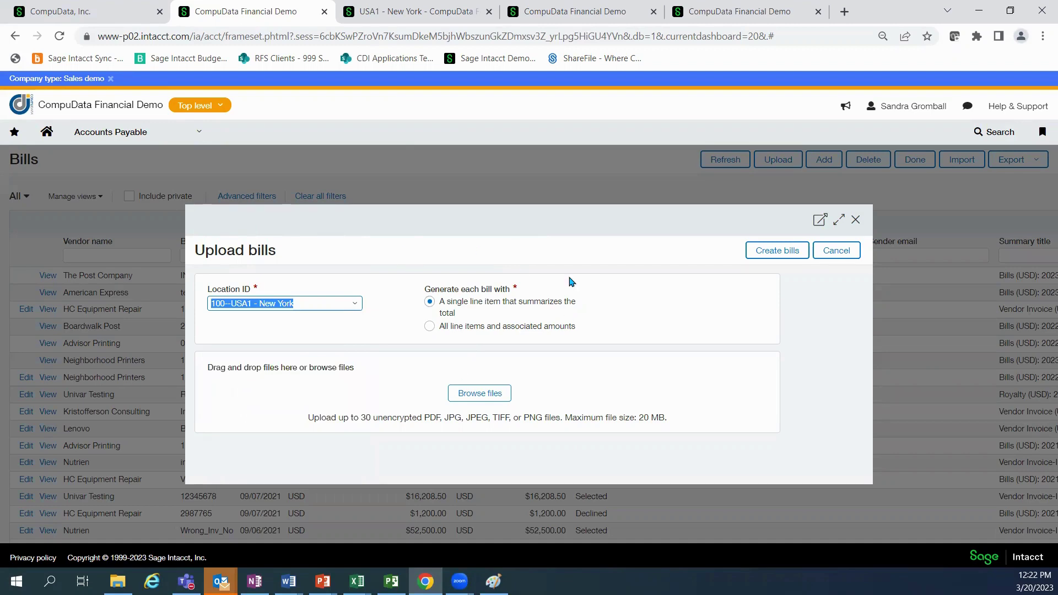
click(846, 252)
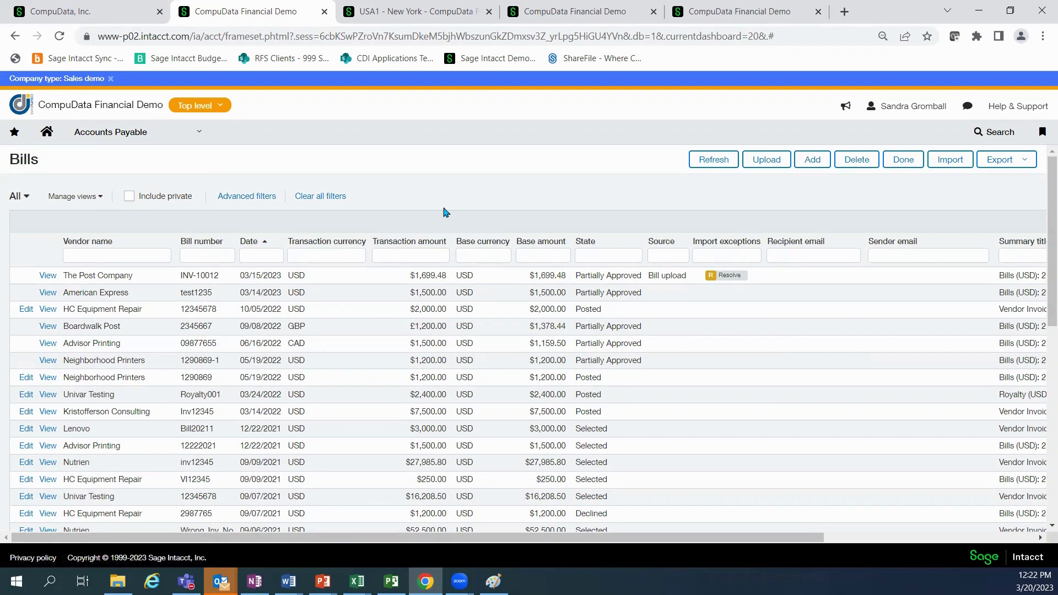
Step: View bill INV-10012 from The Post Company and scroll through its 1,699.48 USD details
click(49, 276)
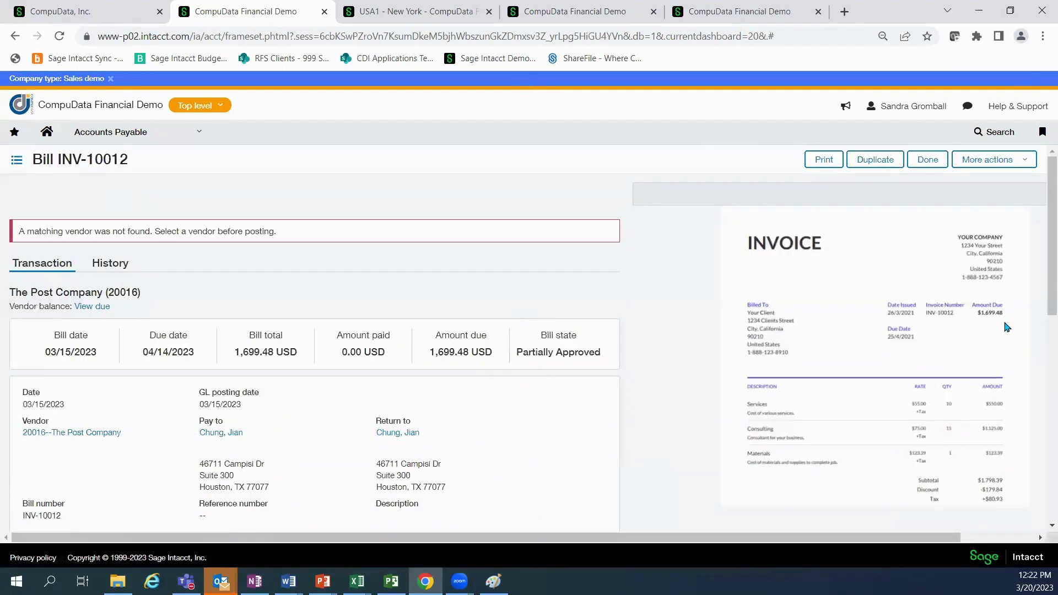
drag(1042, 262, 1042, 327)
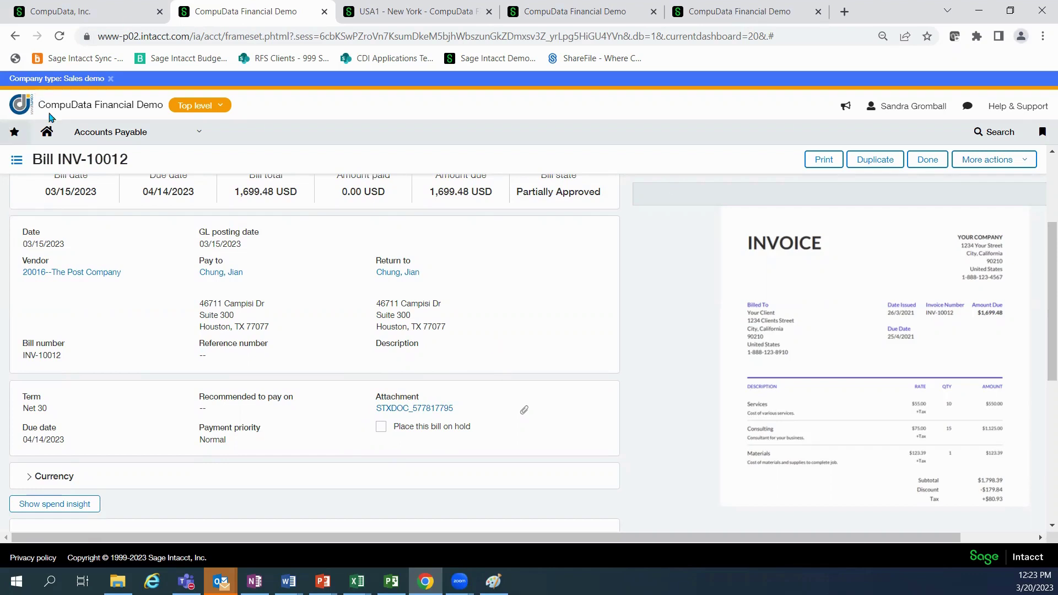
Step: Return to the Bills list, filter by vendor 'glo', and open bill 1234590 for editing
click(927, 159)
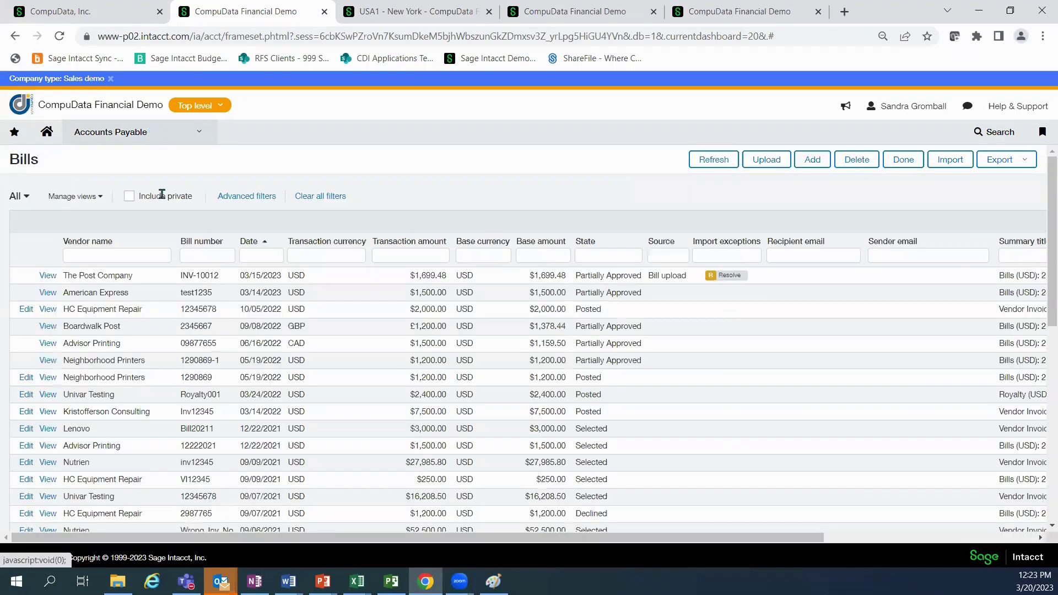
click(157, 253)
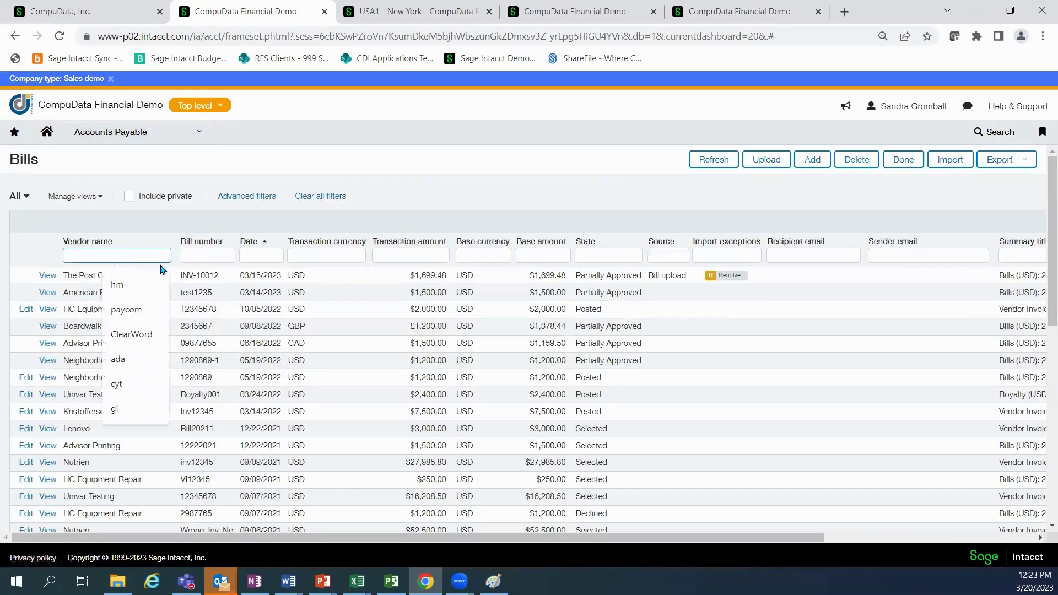
text(glo)
key(Return)
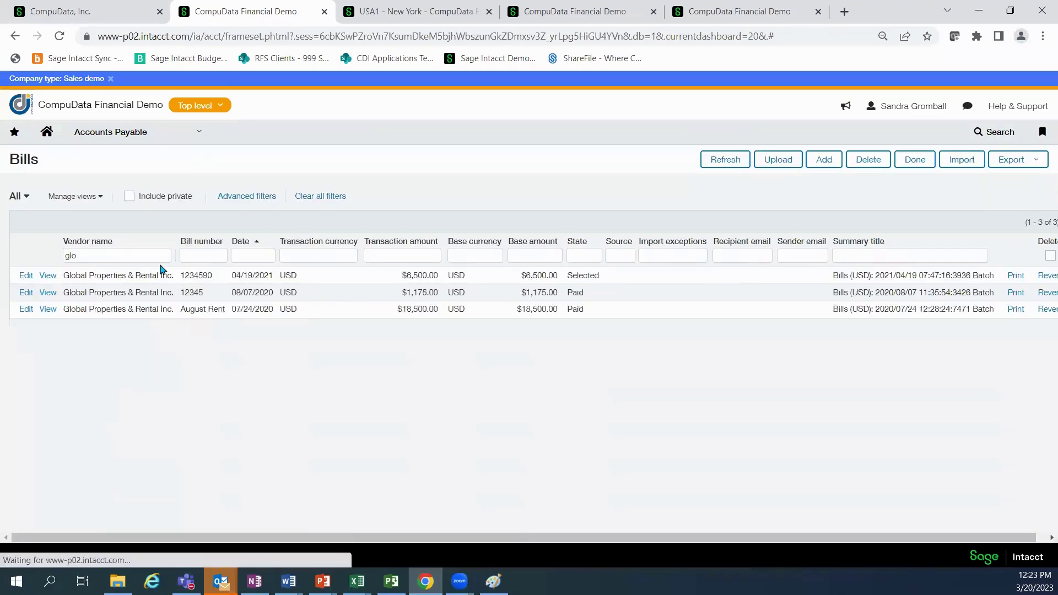
click(27, 279)
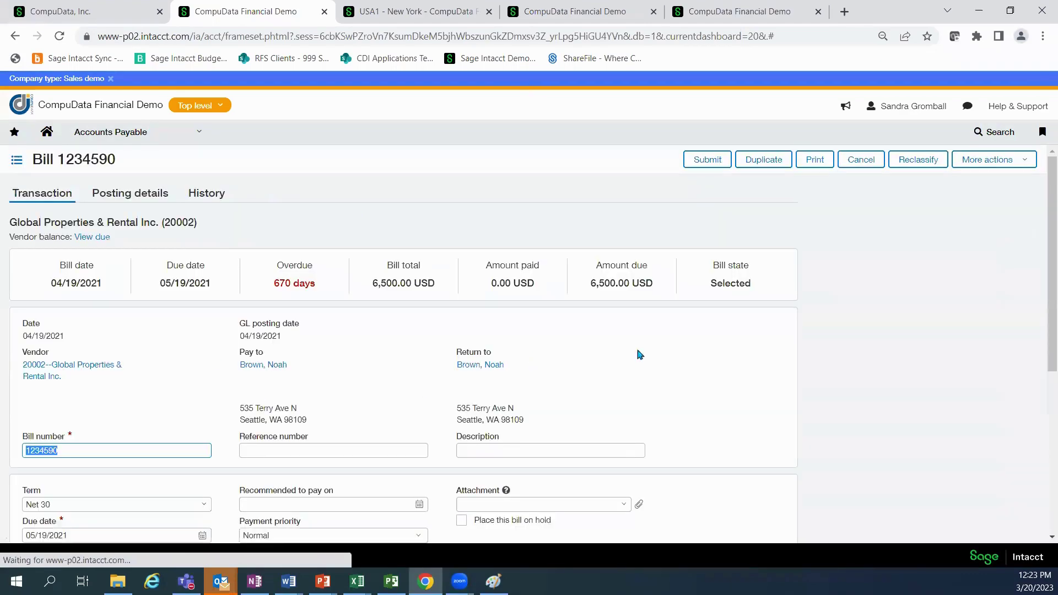
Step: Show the 6,500.00 rent entry's allocation across New York and New Jersey departments
drag(1041, 298, 1043, 416)
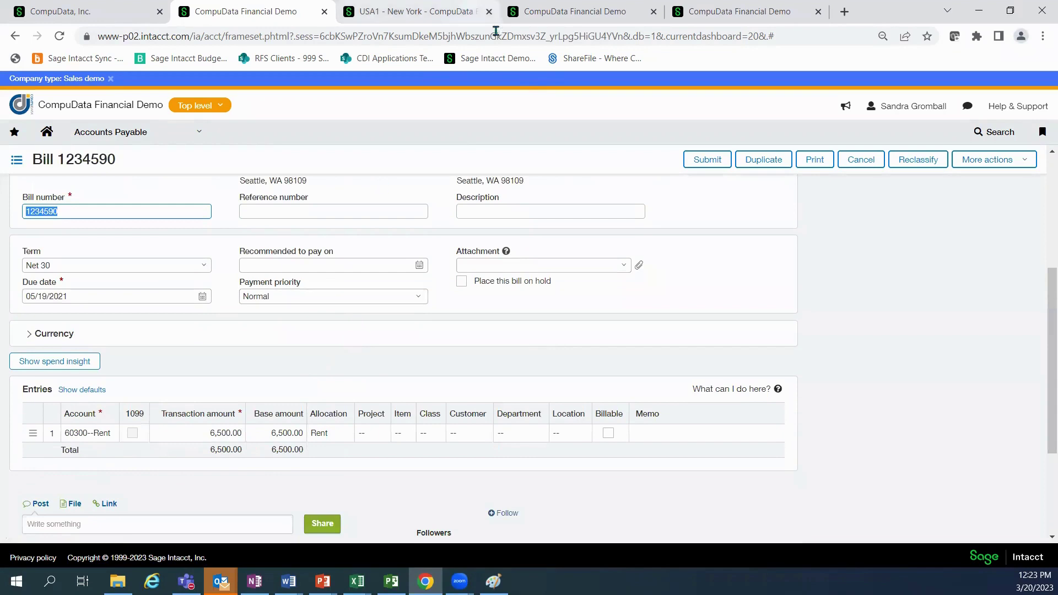
click(408, 434)
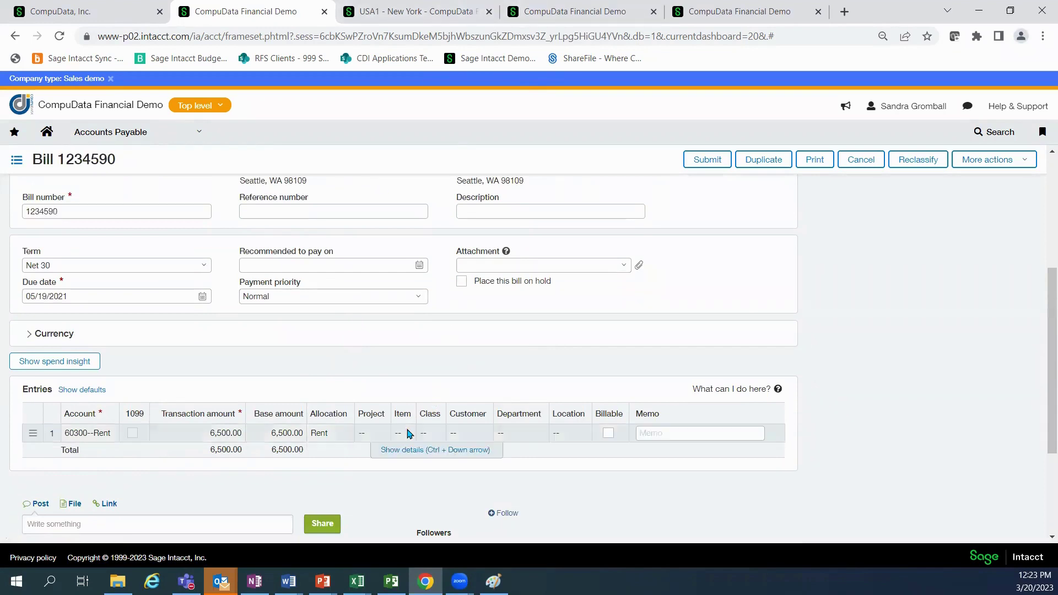
click(408, 450)
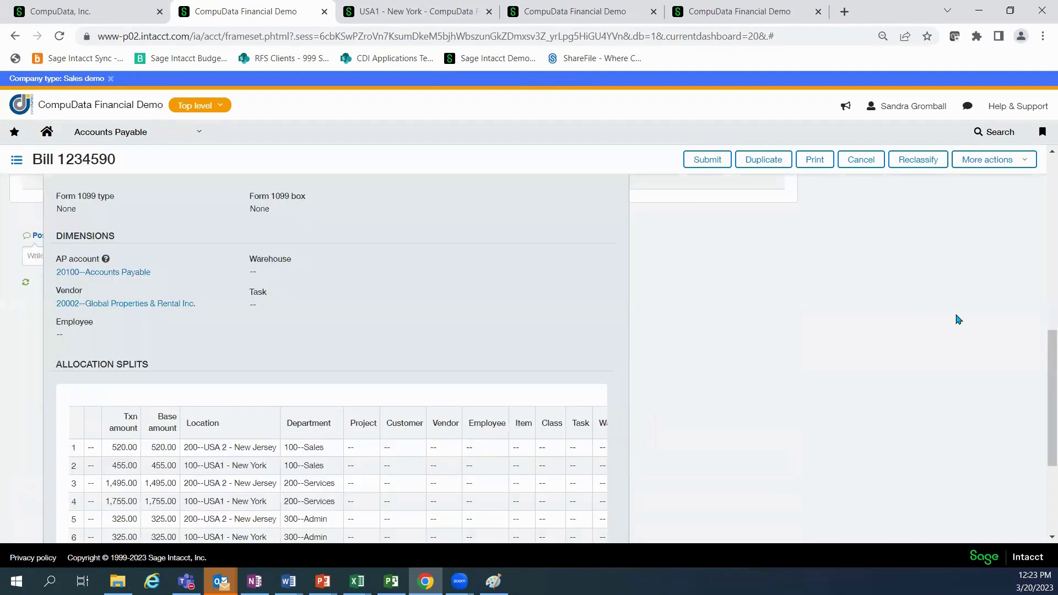
drag(1042, 333, 1042, 443)
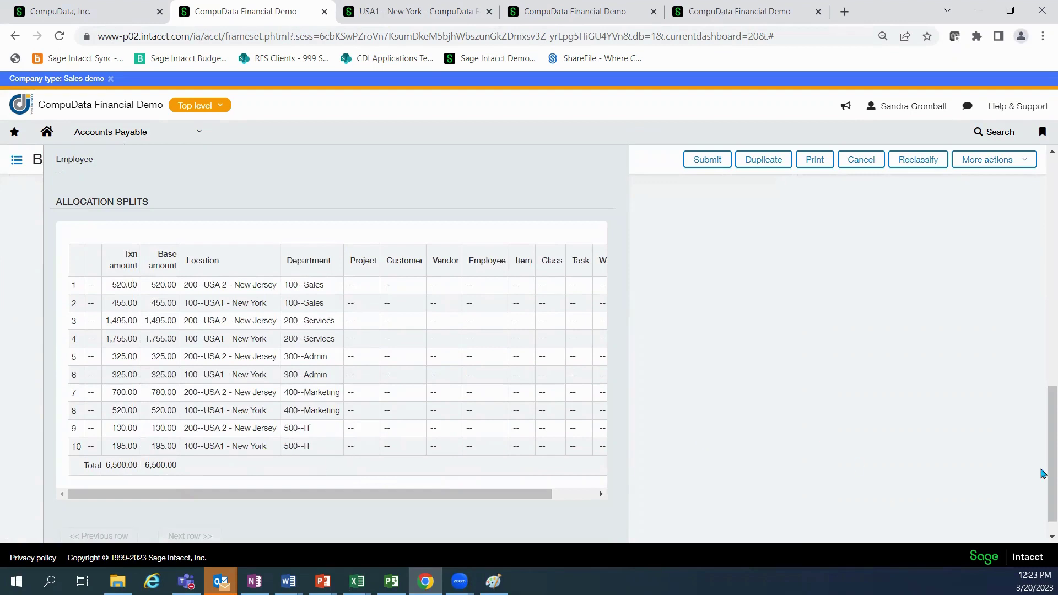
drag(1043, 474, 1027, 301)
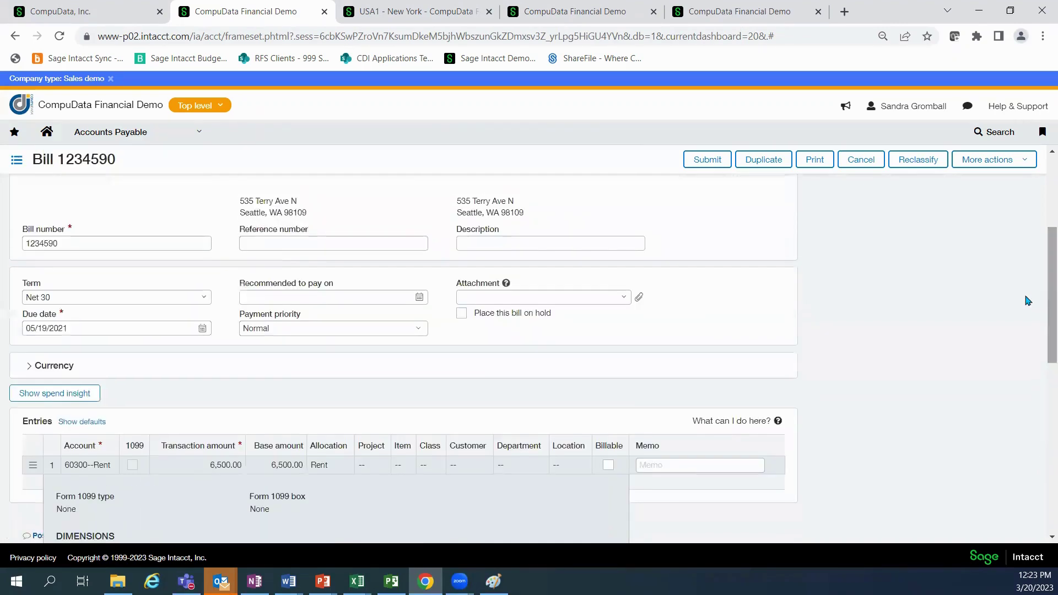
Step: Discard the bill edit and bring up the controller's Approve bills list of five Partially Approved bills
click(862, 159)
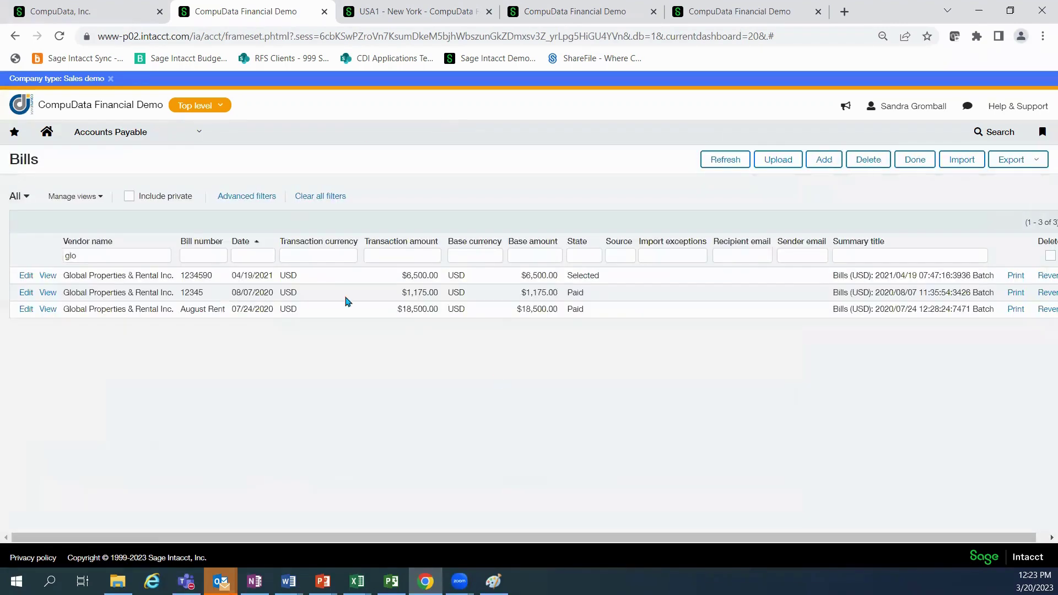
click(560, 9)
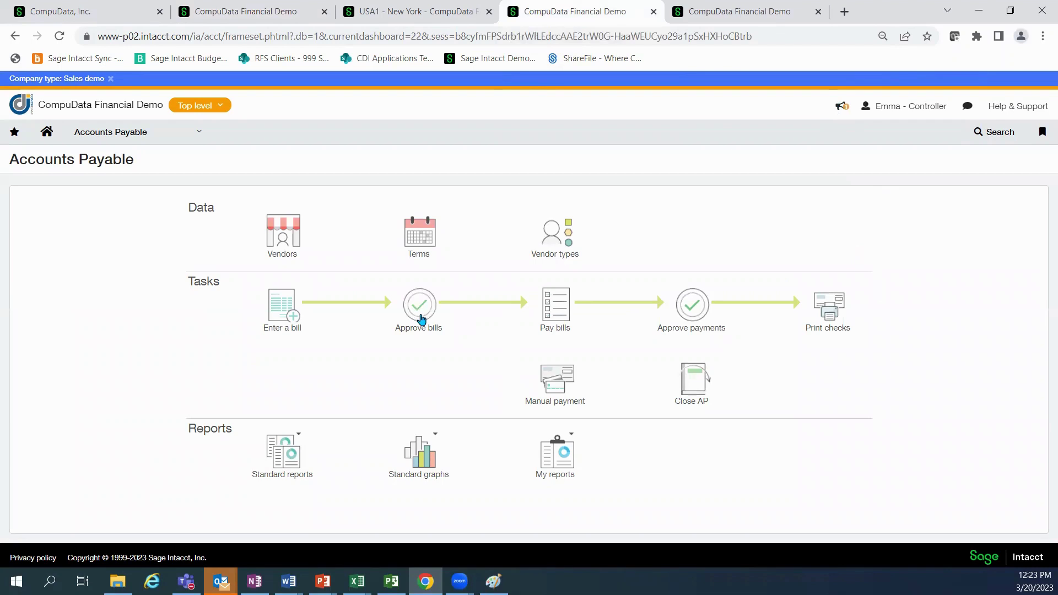
click(422, 318)
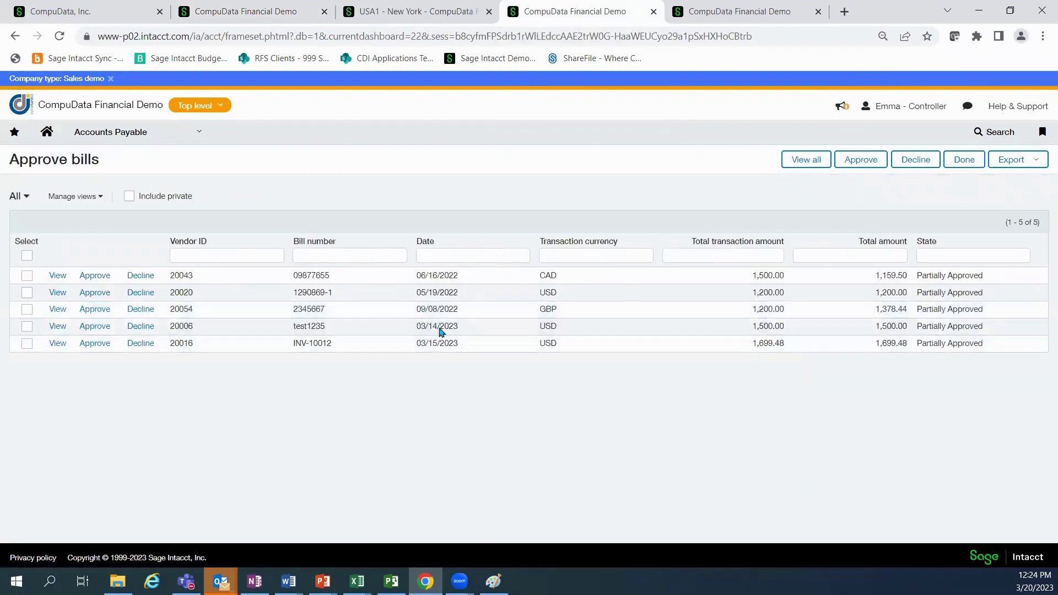
Step: View bill INV-10012 beside its invoice image, then cancel the approval dialog without acting
click(55, 345)
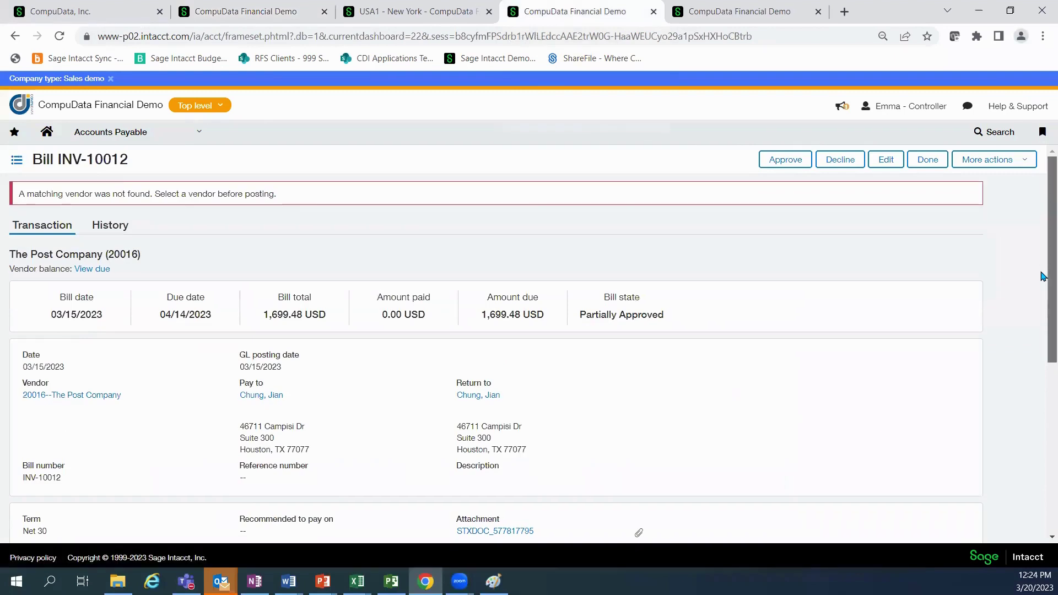
scroll(1041, 297, down, 2)
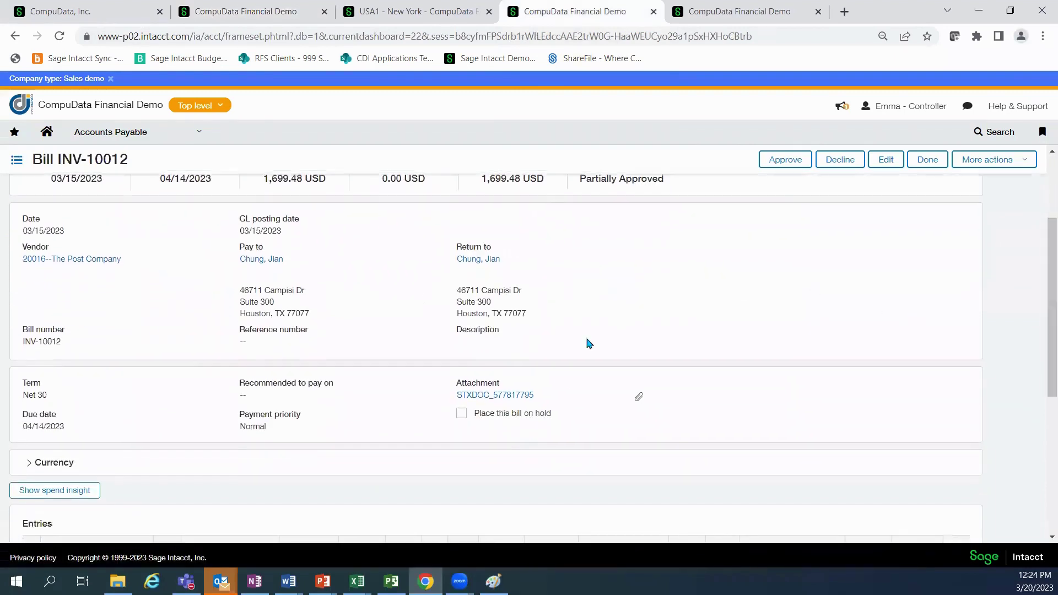
click(640, 397)
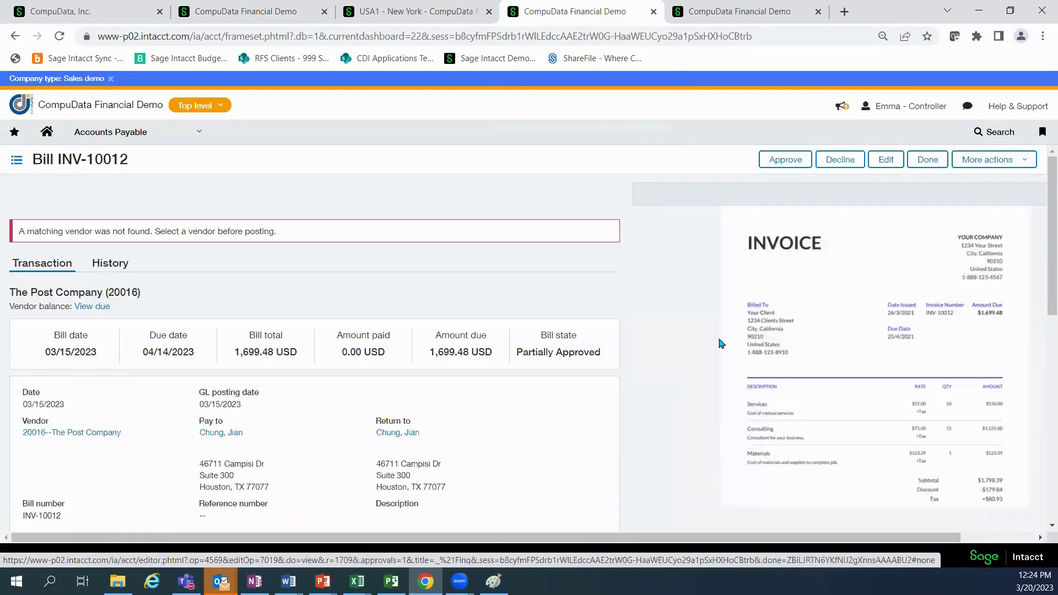
drag(1045, 295, 930, 203)
click(839, 159)
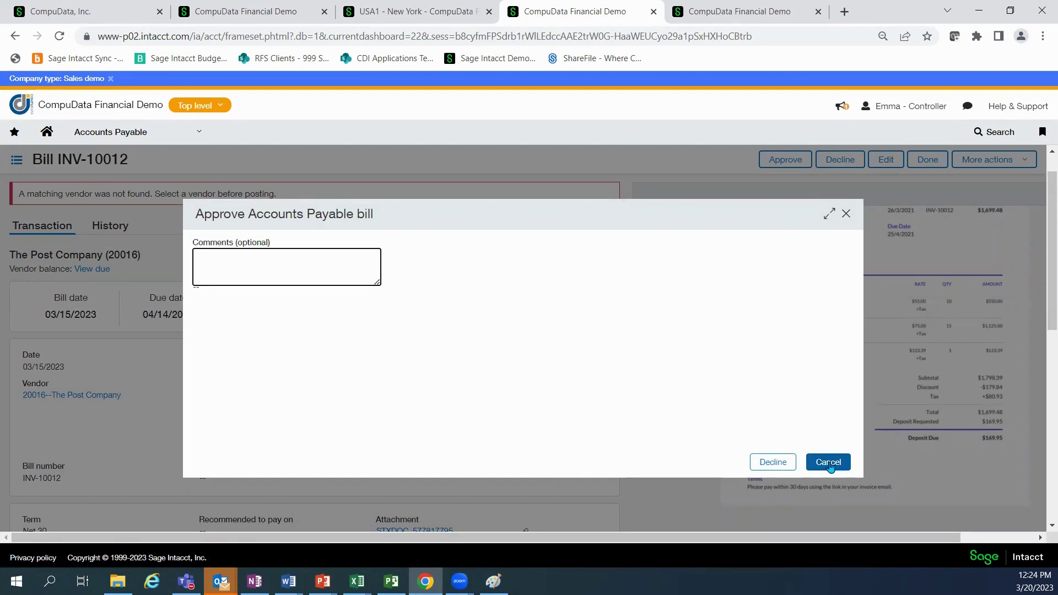
click(829, 464)
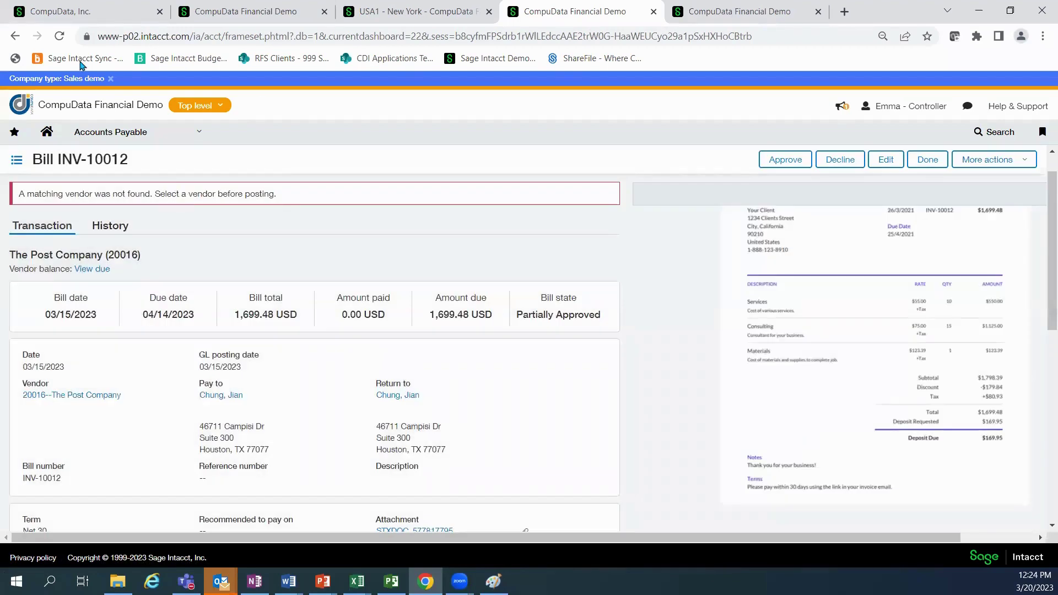
Step: Pay USD bills by Check from 100_CHK--Demo Bank, selecting Kristofferson Consulting and Neighborhood Printers (8,700.00)
mouse_move(108, 138)
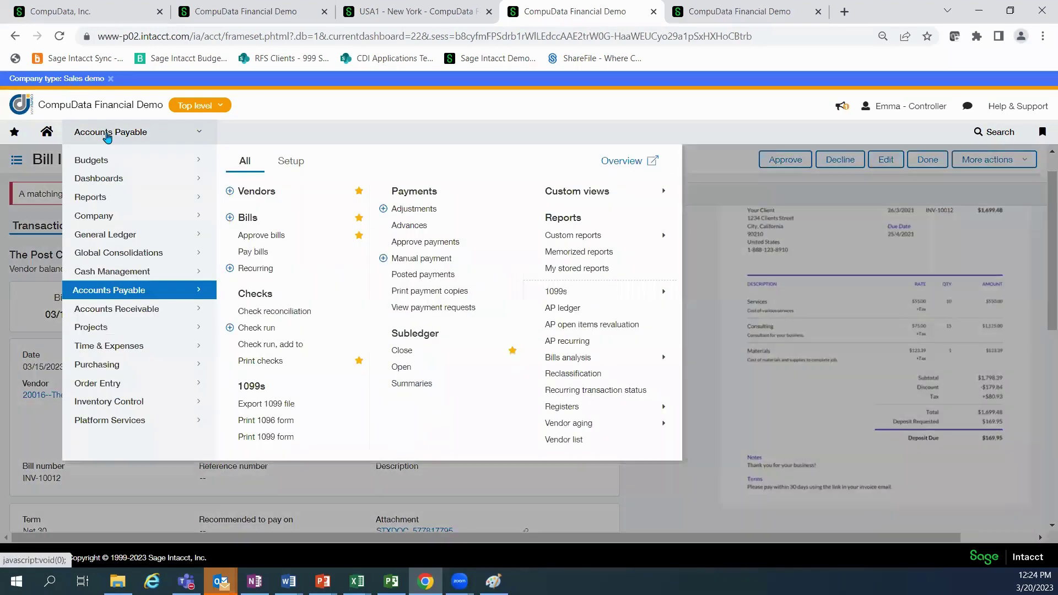
click(268, 256)
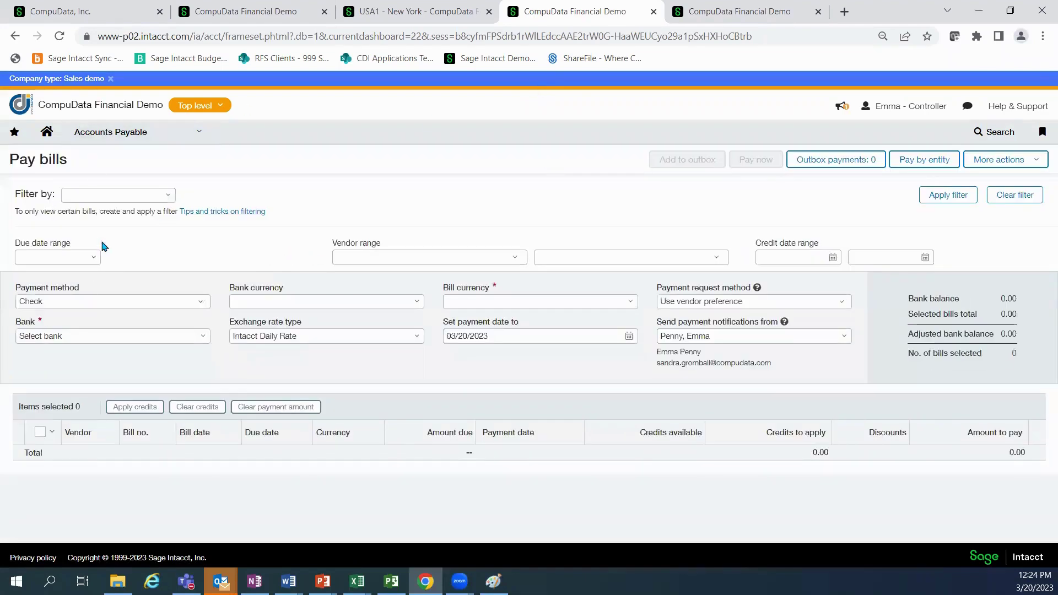
click(203, 302)
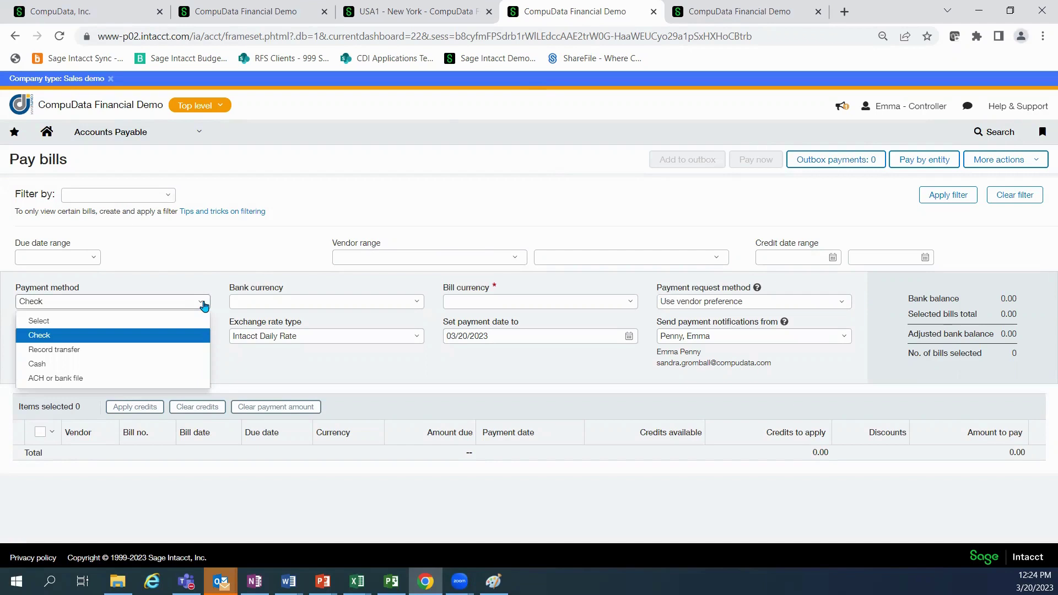
click(204, 305)
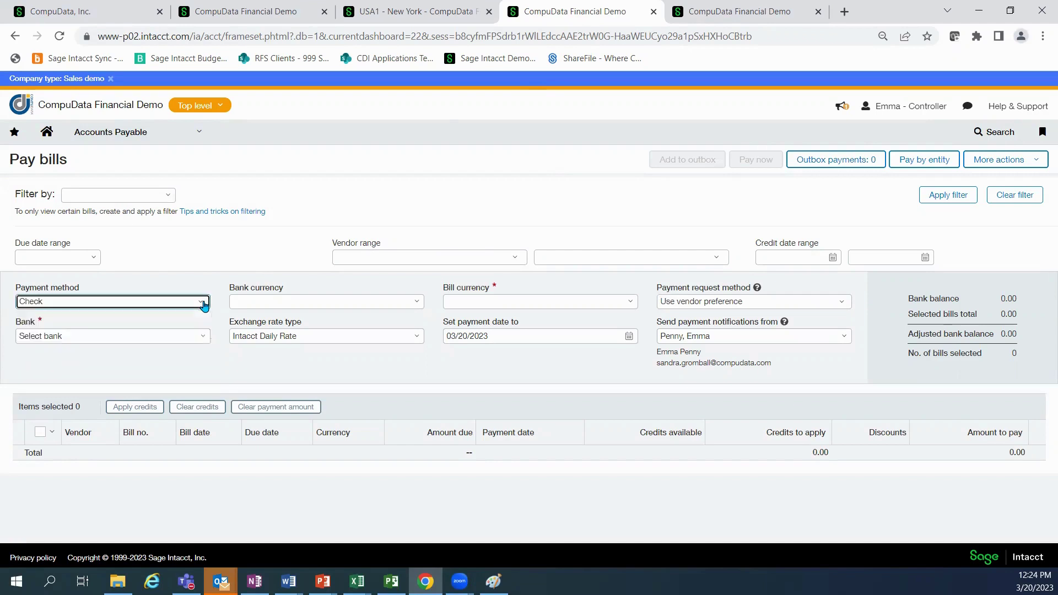
click(632, 301)
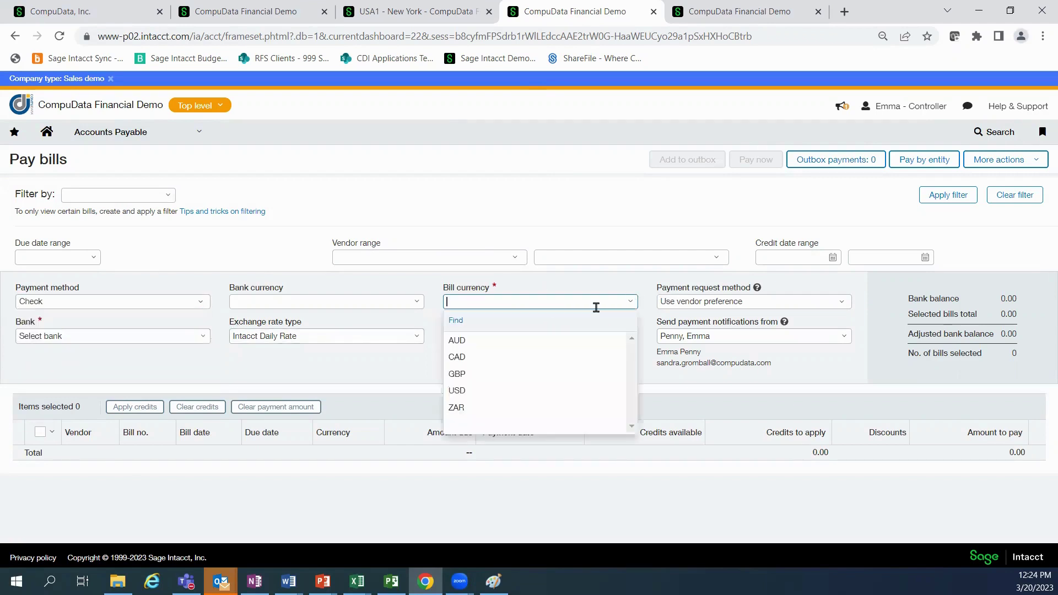
click(456, 392)
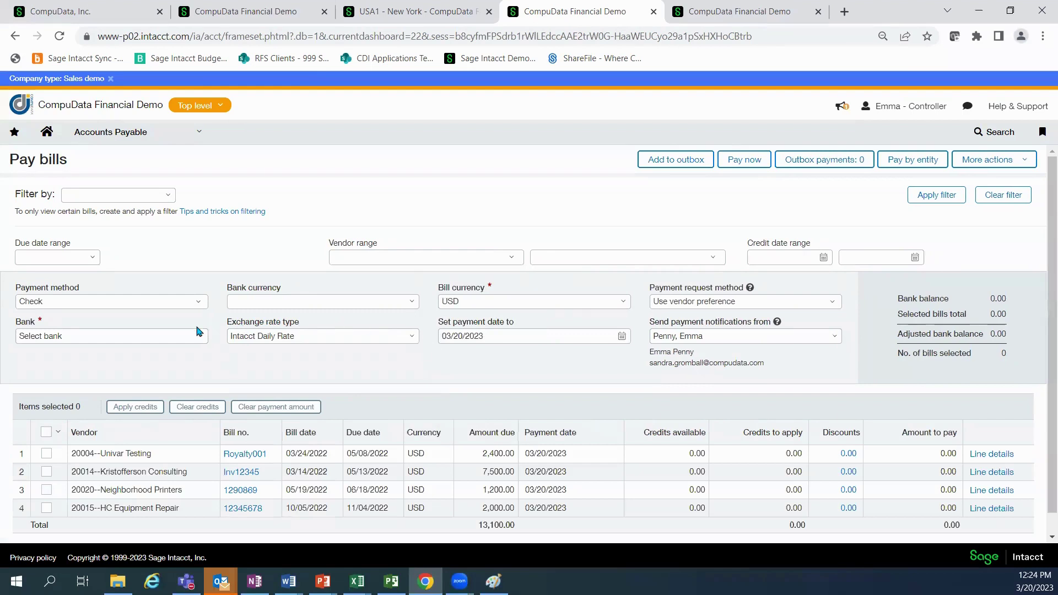
click(199, 337)
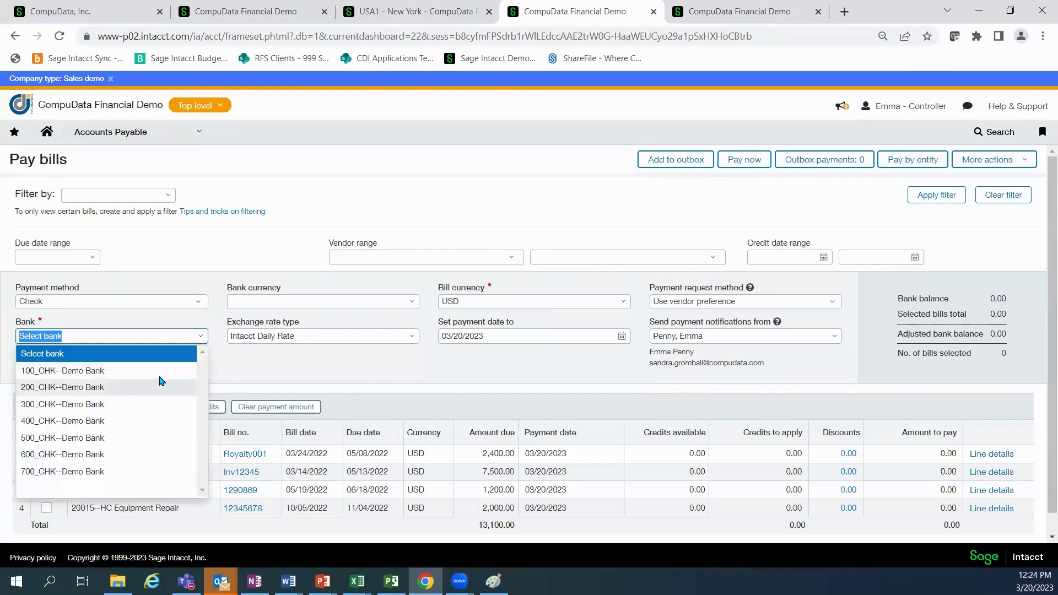
click(159, 370)
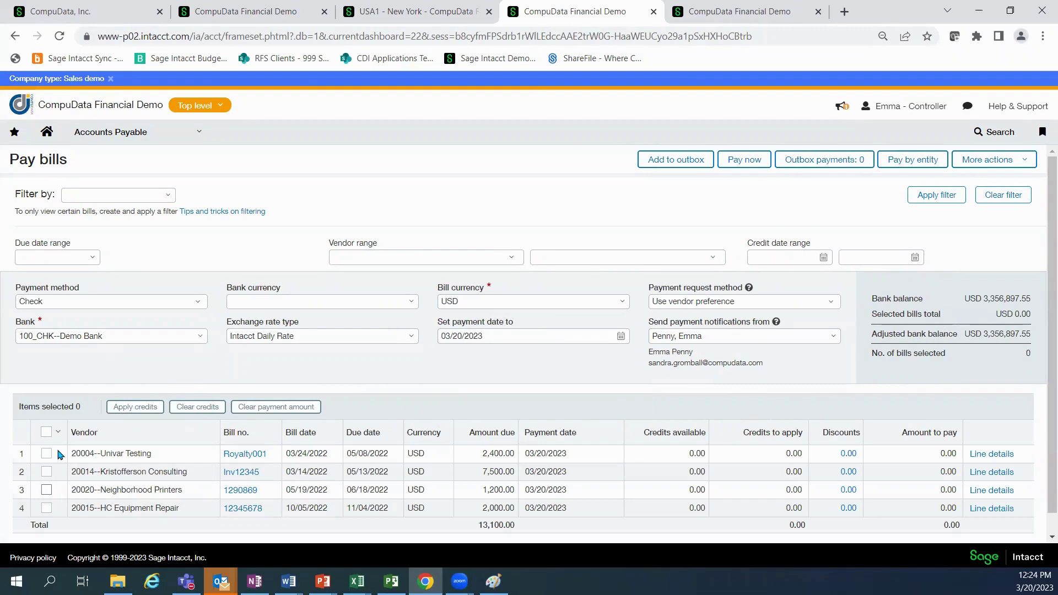
click(47, 472)
click(46, 489)
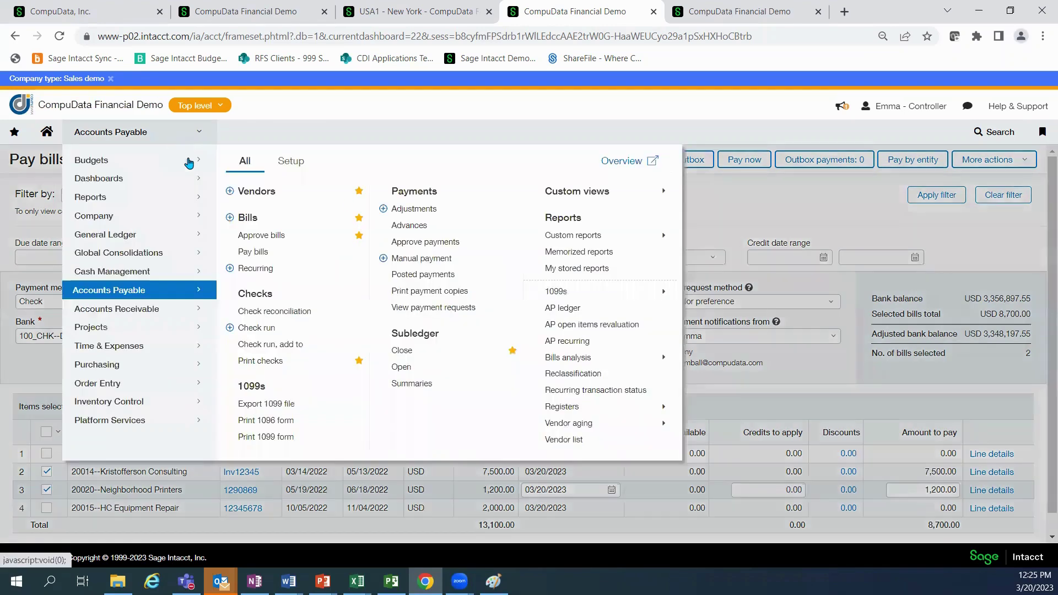
Step: Return to the second tab's Bills list filtered to three Global Properties & Rental Inc. bills
click(175, 141)
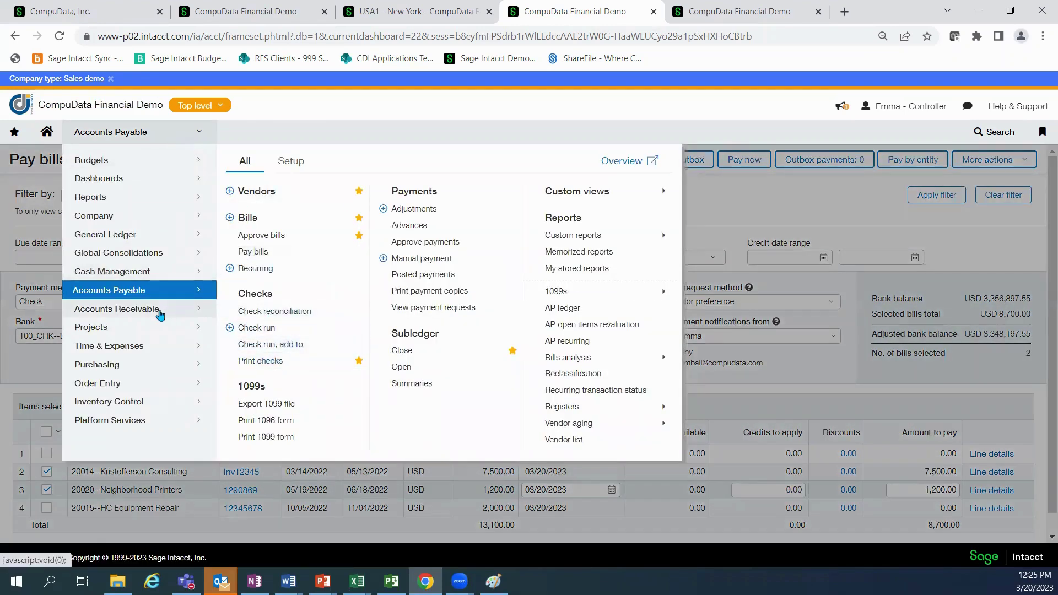
mouse_move(128, 270)
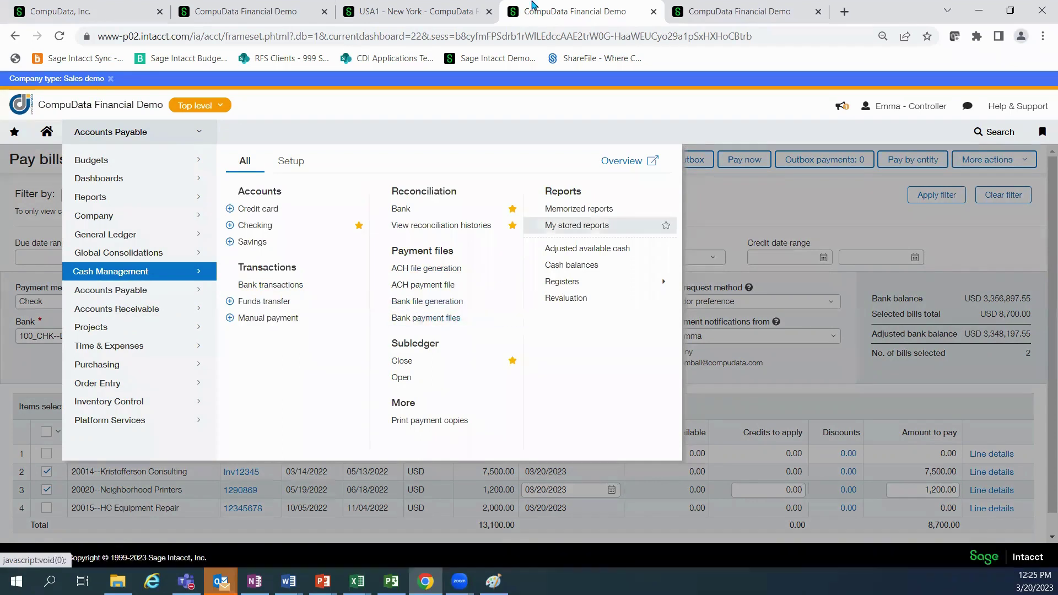
click(280, 8)
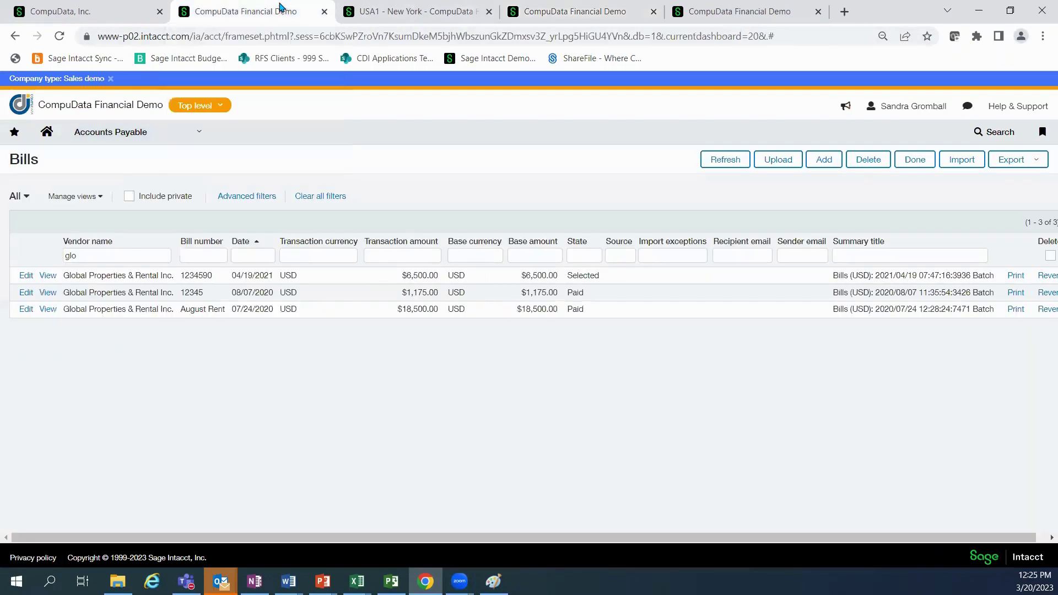
Step: Open Accounts Receivable invoice SI0239 for AB SQUARE and review its linked sales invoice entries
click(113, 133)
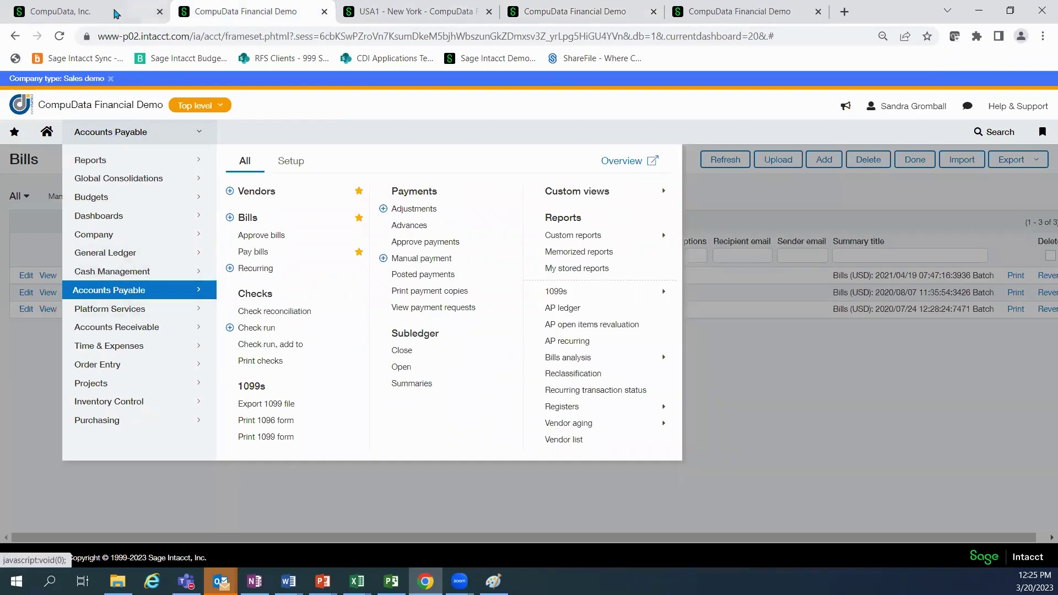
click(149, 331)
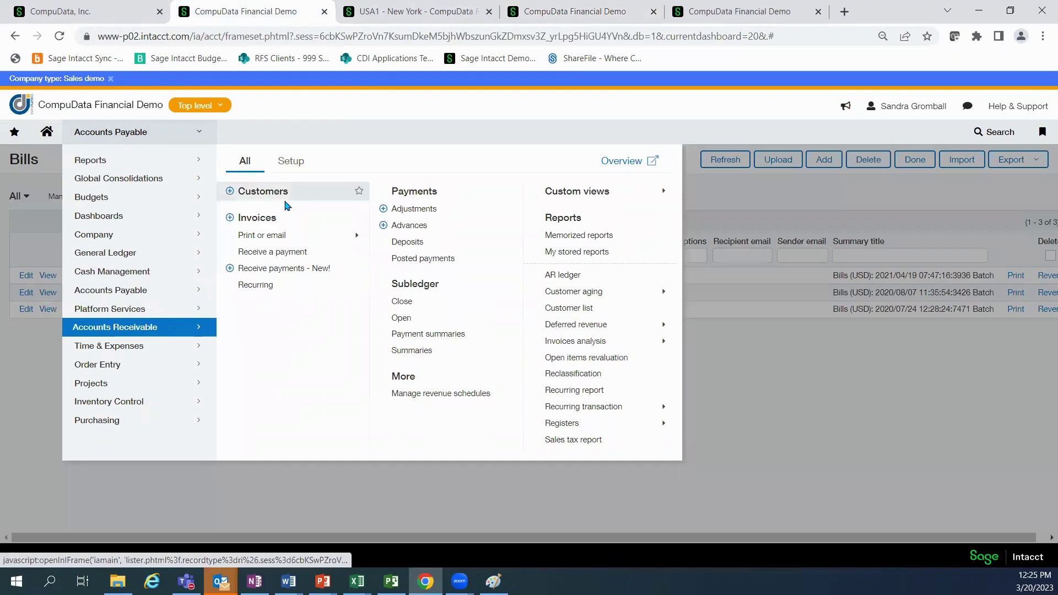
click(252, 220)
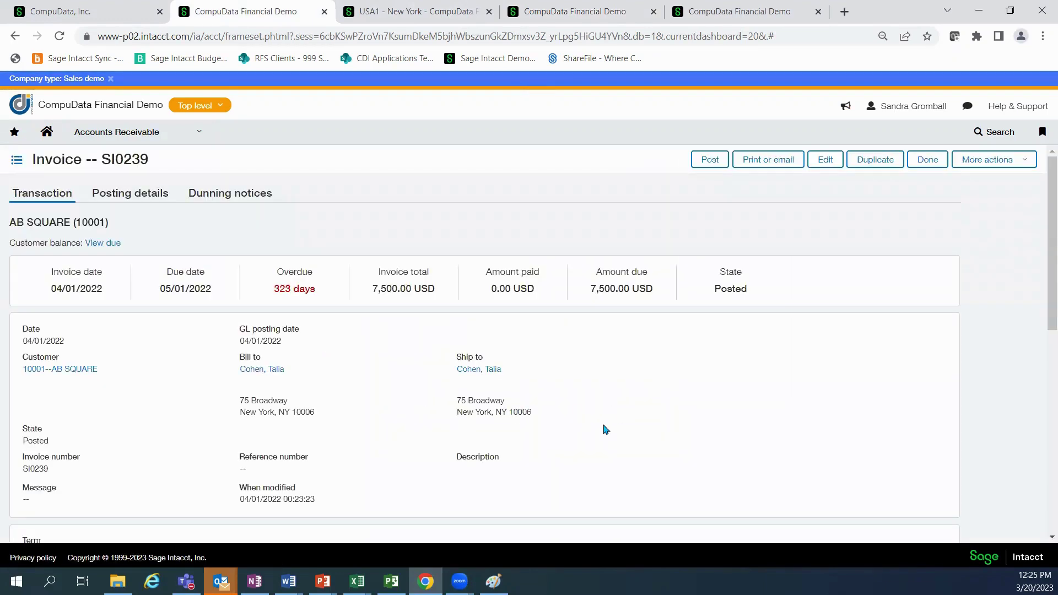
scroll(606, 429, down, 4)
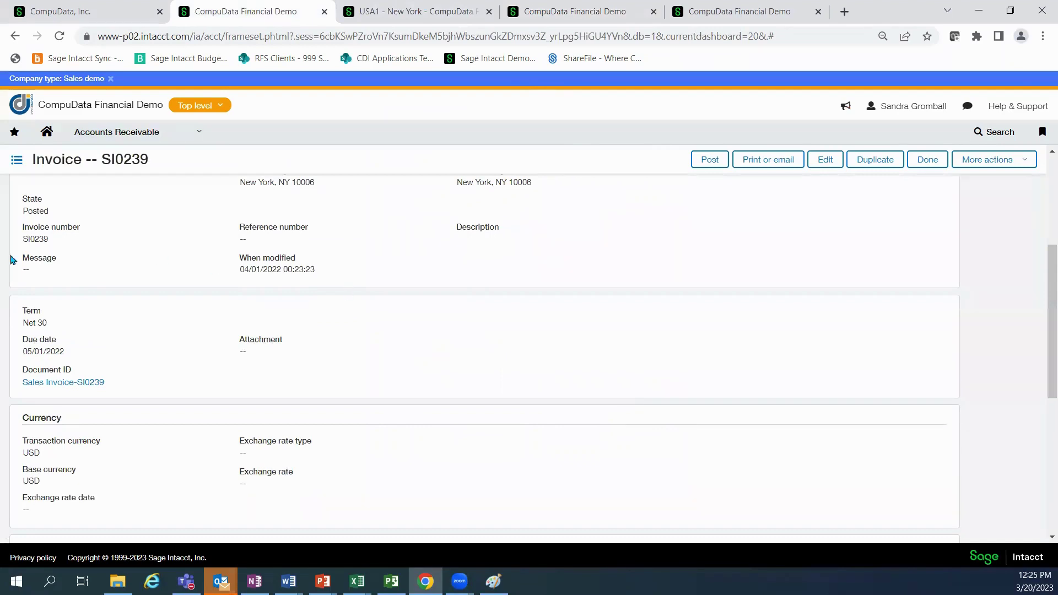
click(42, 383)
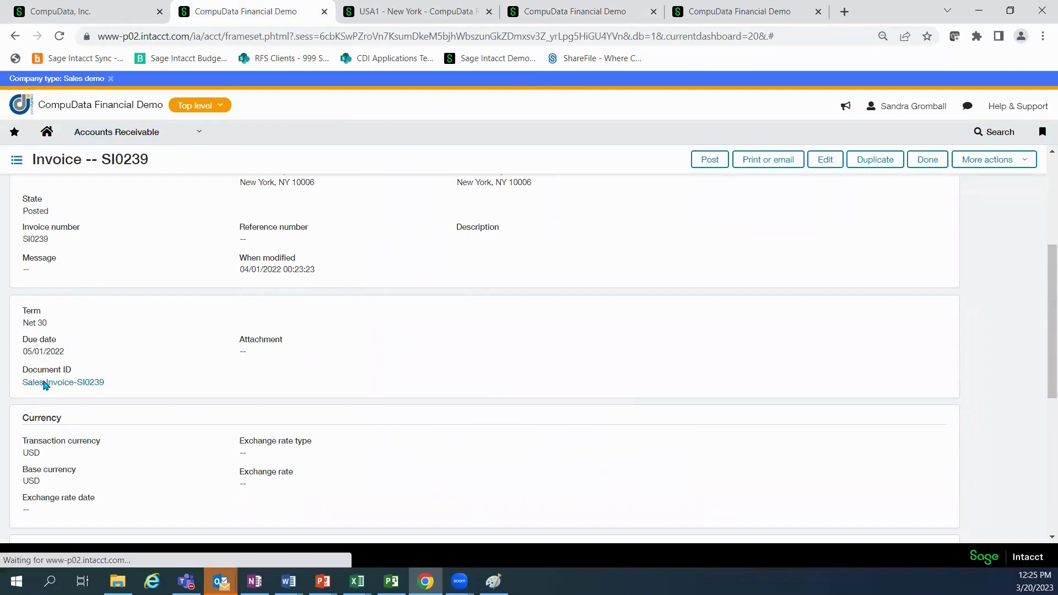
scroll(656, 342, down, 5)
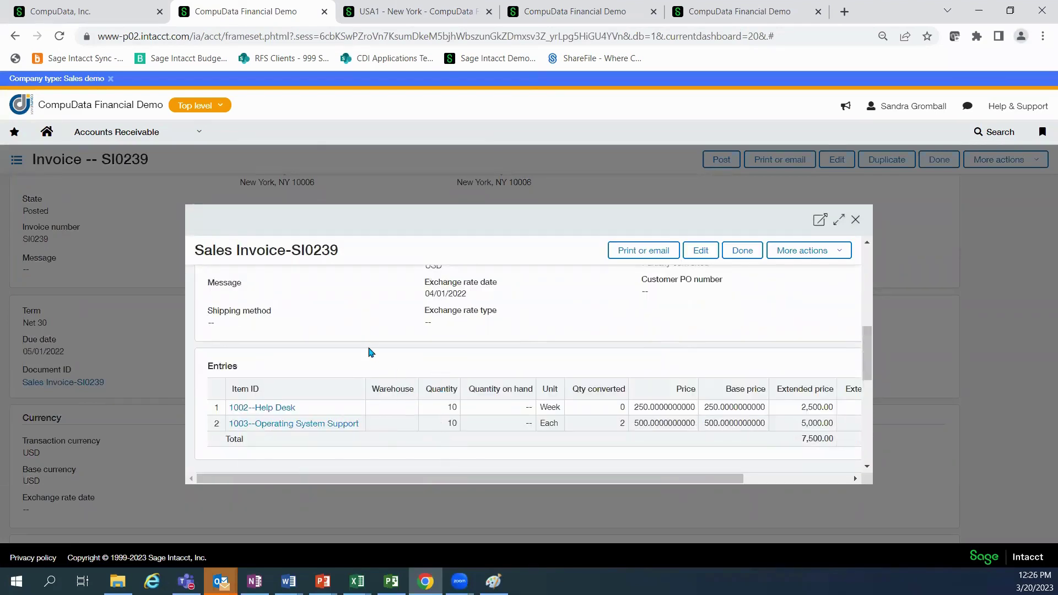
click(744, 255)
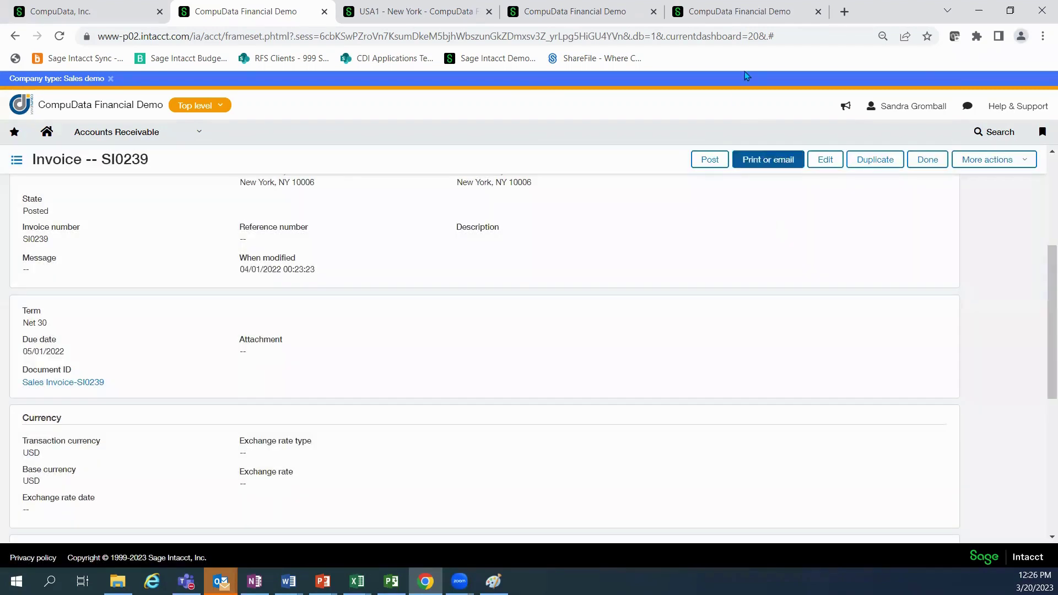
Step: Start a Receive payments entry from customer AB SQUARE for 9,755.00
click(927, 159)
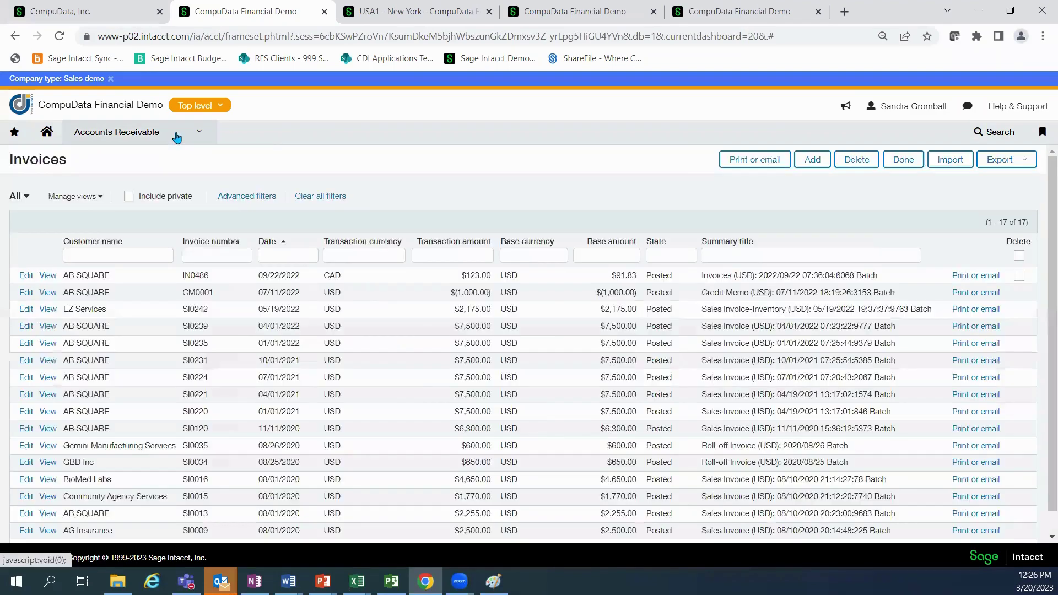
click(172, 133)
click(231, 269)
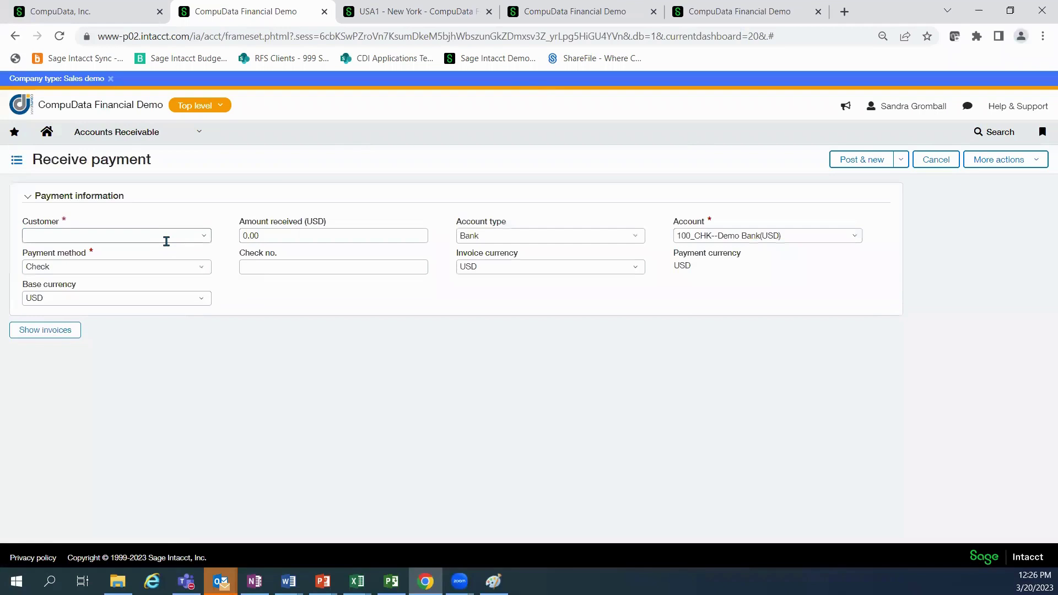
click(133, 231)
text(ab)
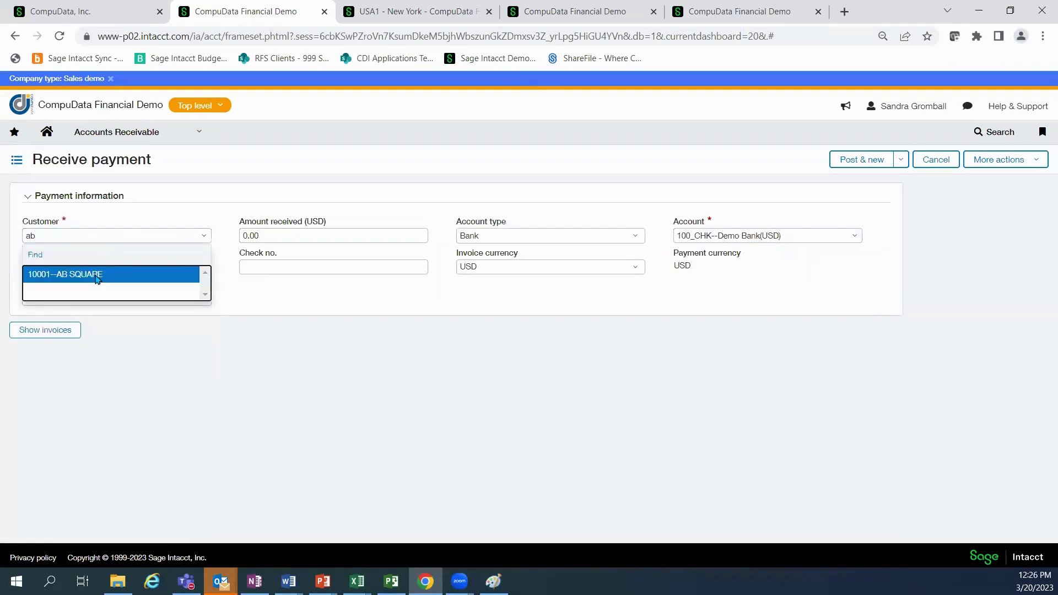
click(97, 277)
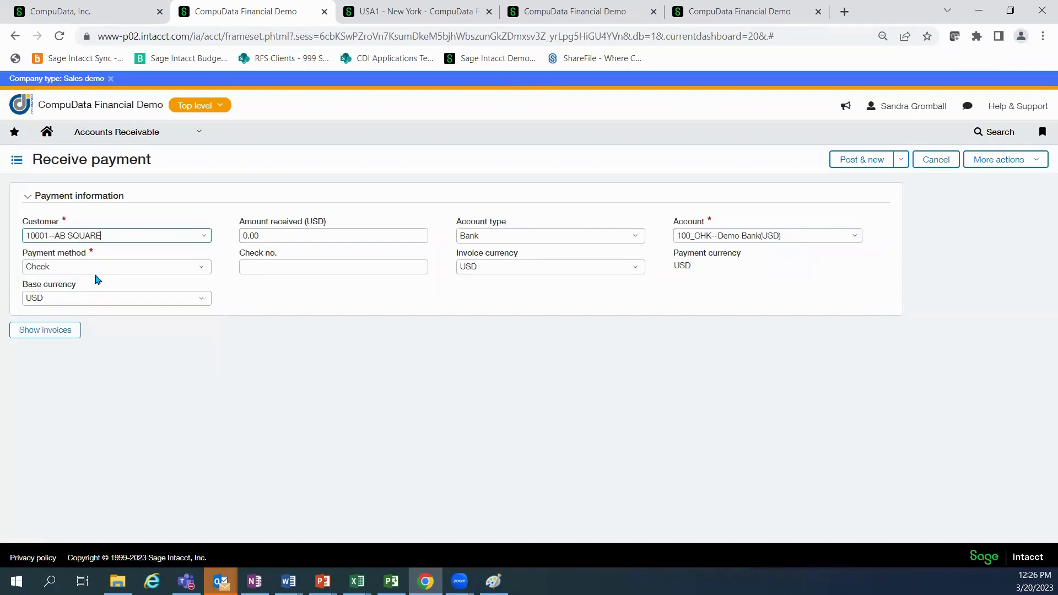
click(268, 234)
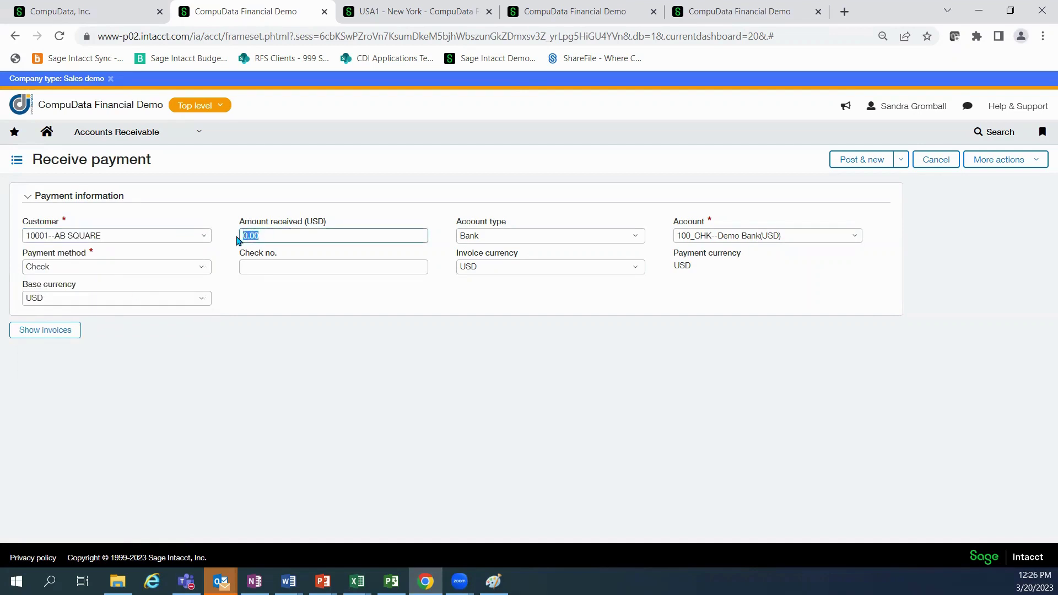
text(9755)
key(Tab)
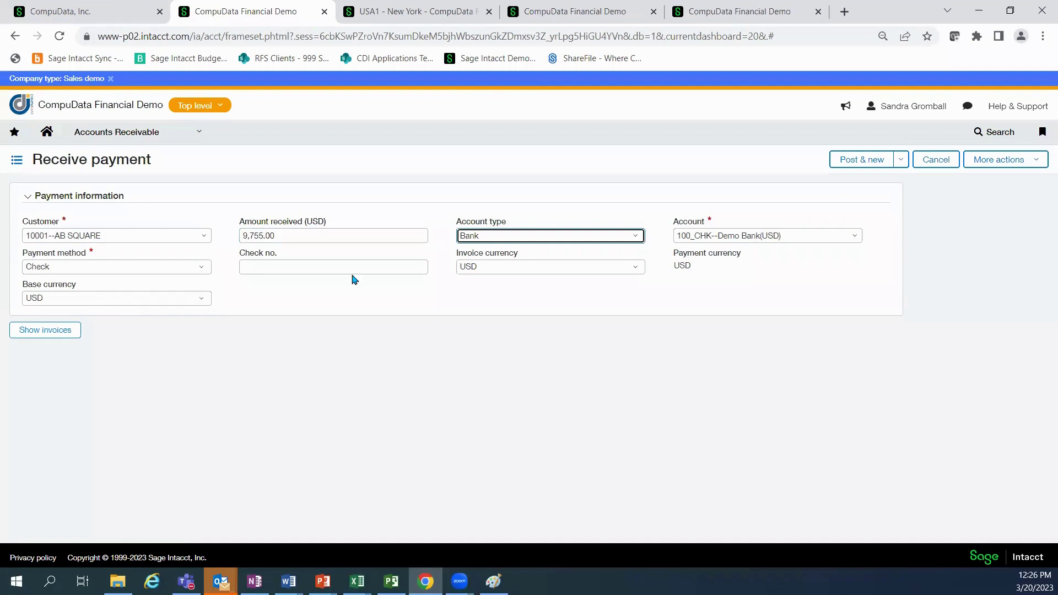
Step: Keep Bank account type and Check method, enter the check number, and list open invoices
click(639, 236)
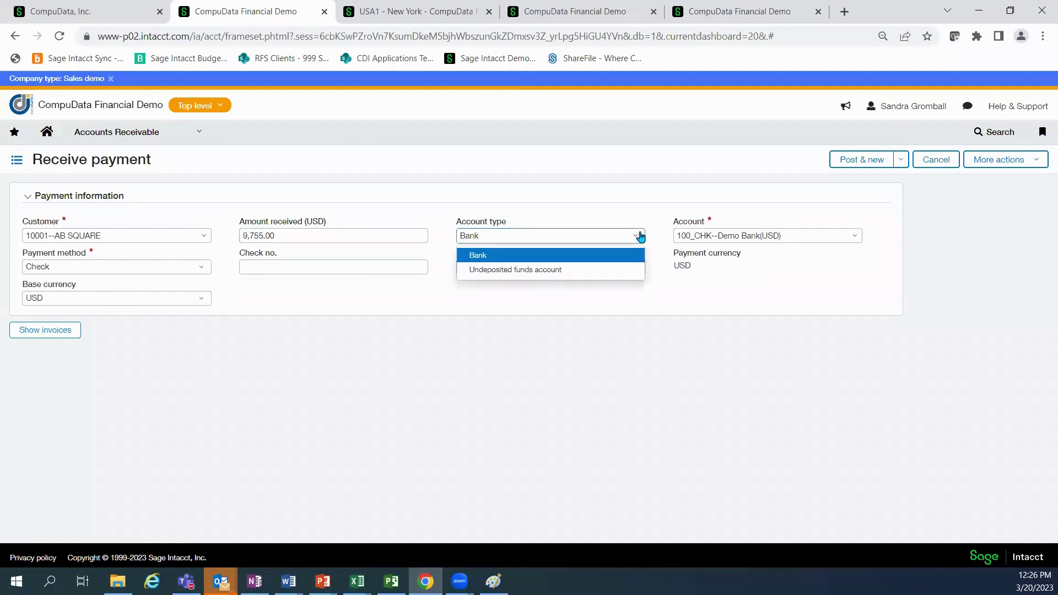
click(639, 236)
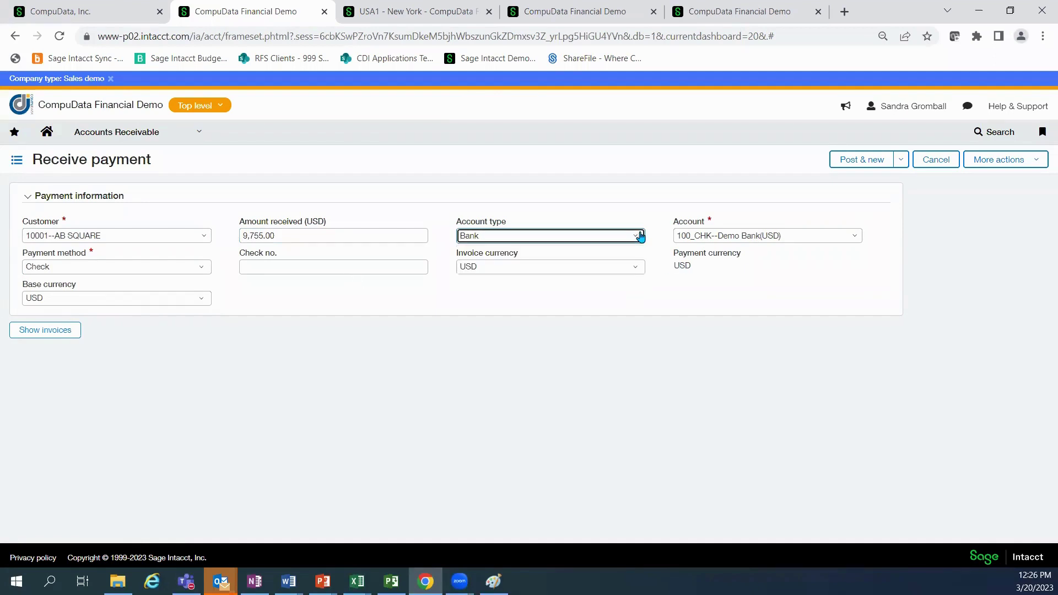
click(186, 266)
click(301, 265)
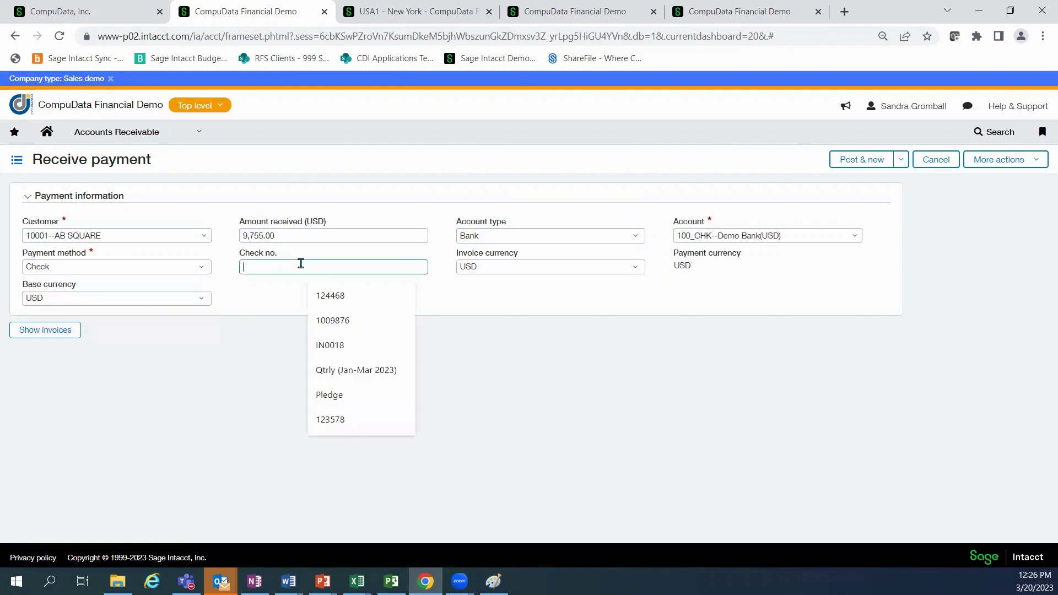
text(123448)
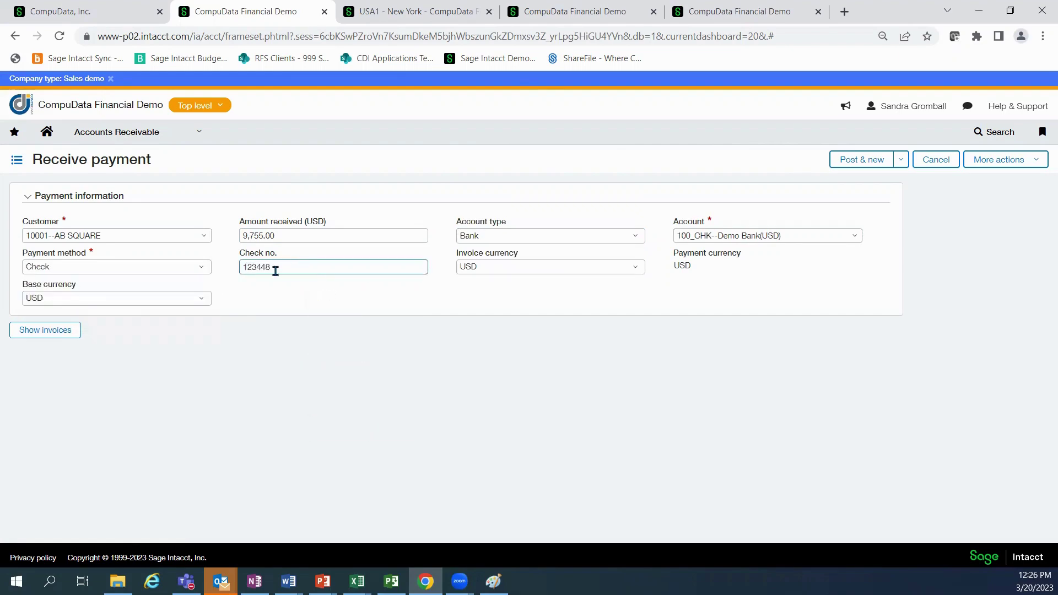
click(27, 329)
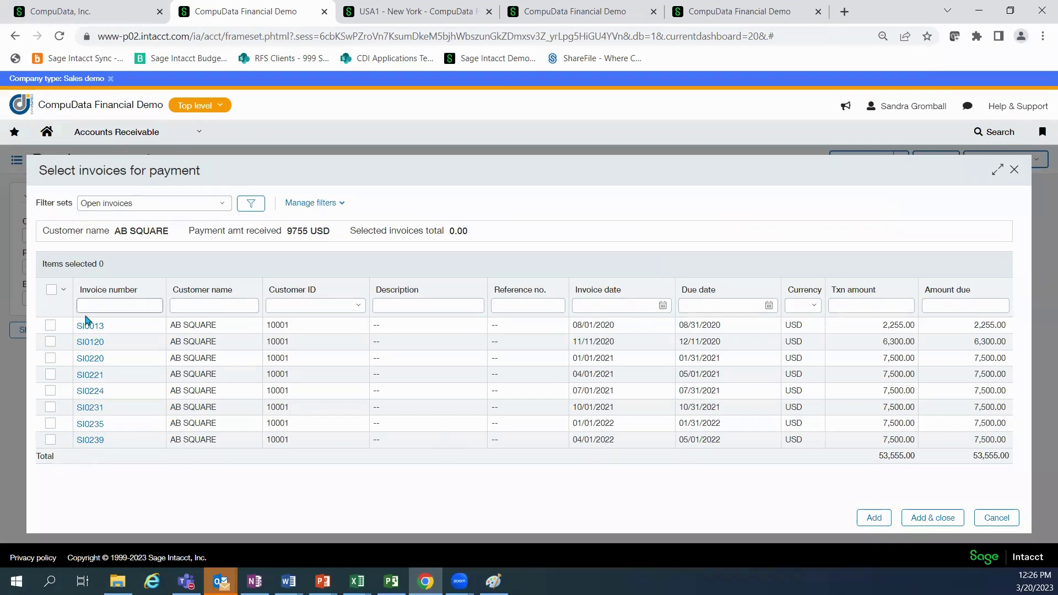
Step: Tick invoices SI0013 and SI0220 so the selection totals 9,755 USD
click(50, 325)
click(50, 358)
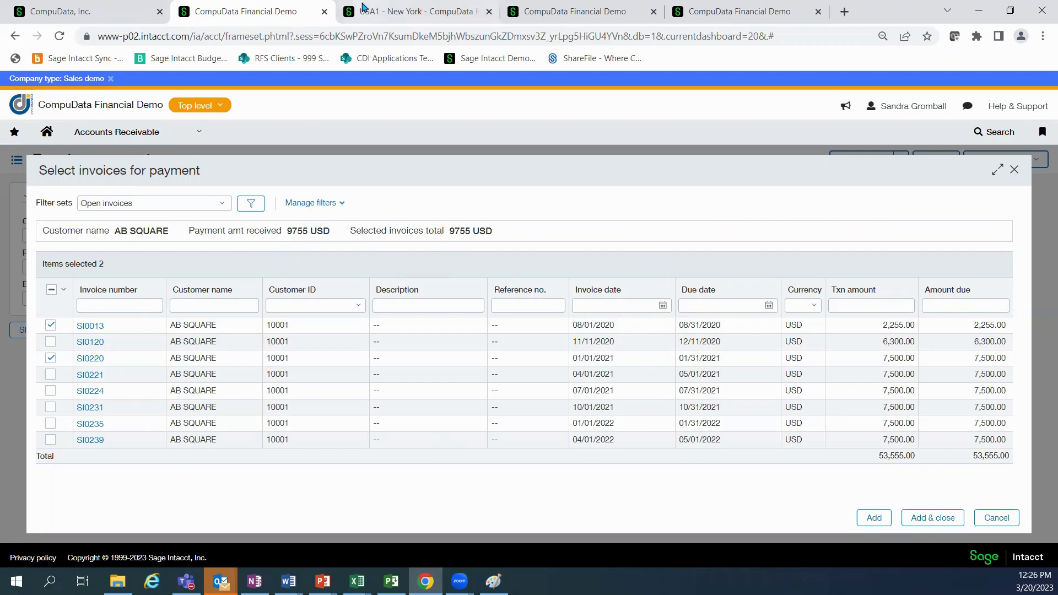
Step: Switch to the USA1 - New York tab showing the General dashboard with $3,787,042 Total Revenue
click(384, 19)
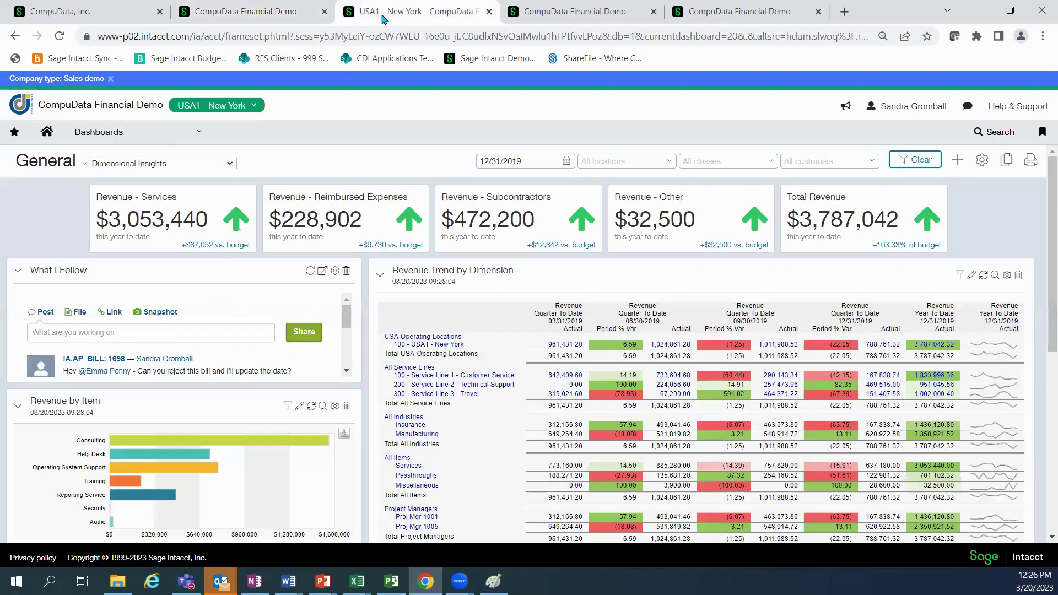